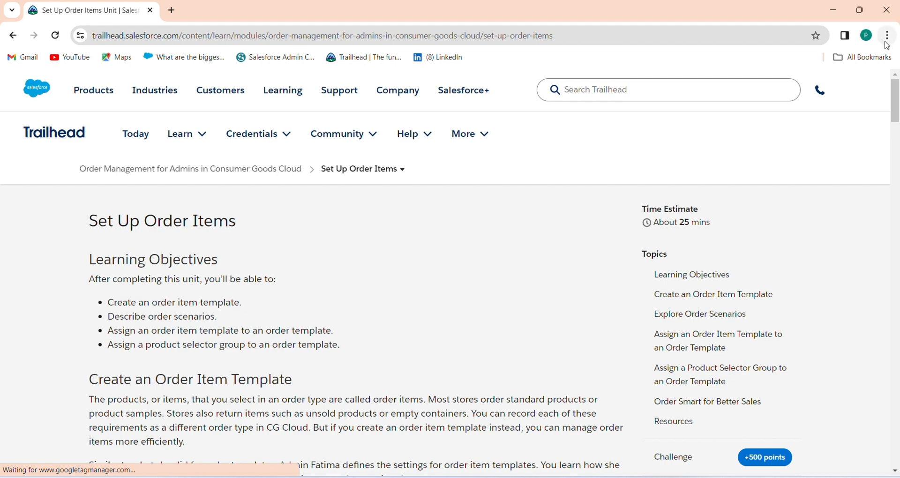
- Launch the practice org from the unit's challenge section and return to the instructions for creating an order item template
{"action": "left_click_drag", "start_coordinate": [896, 119], "coordinate": [894, 419]}
{"action": "left_click", "coordinate": [567, 274]}
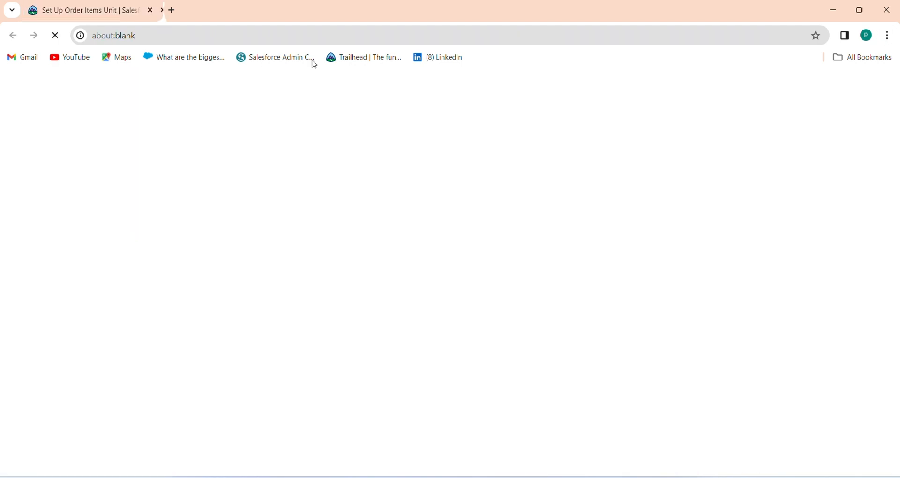
{"action": "left_click", "coordinate": [85, 9]}
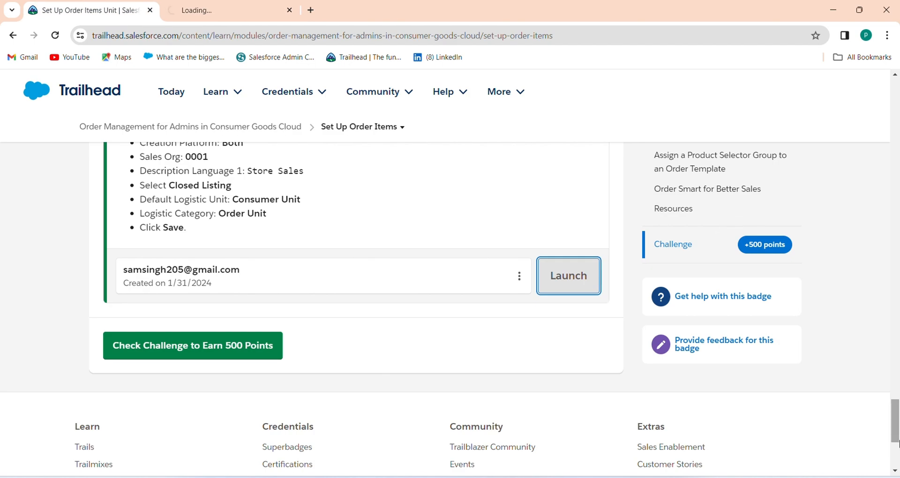
{"action": "left_click_drag", "start_coordinate": [897, 429], "coordinate": [897, 158]}
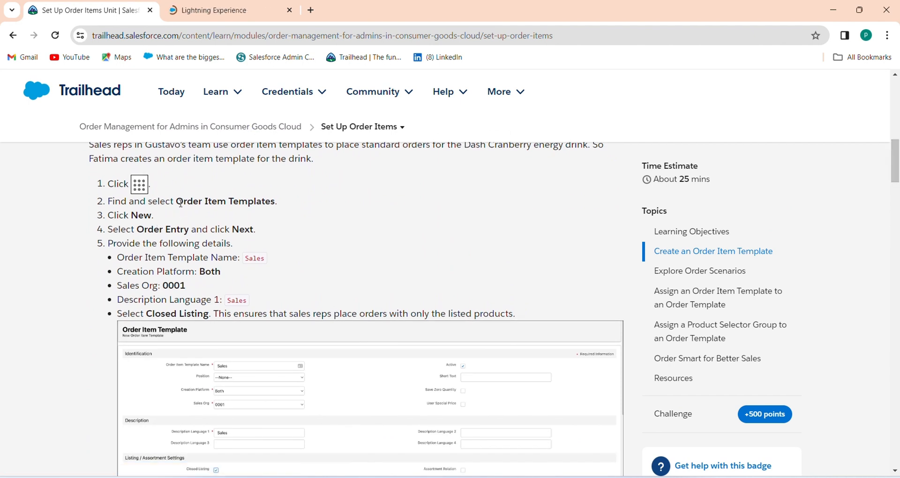
- Copy "Order Item Templates" from the instructions and use it to find and open that item in the Salesforce org
{"action": "left_click_drag", "start_coordinate": [178, 203], "coordinate": [281, 206]}
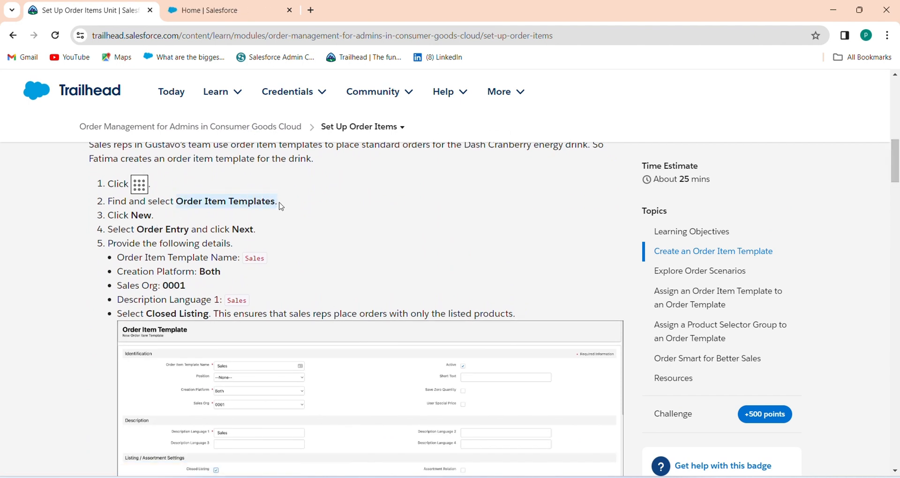
{"action": "left_click", "coordinate": [206, 10]}
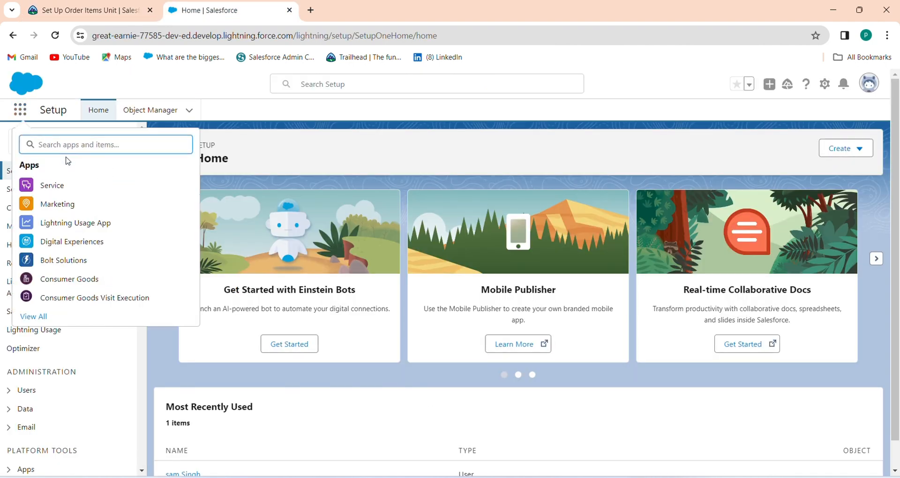
{"action": "type", "text": "Order Item Templates."}
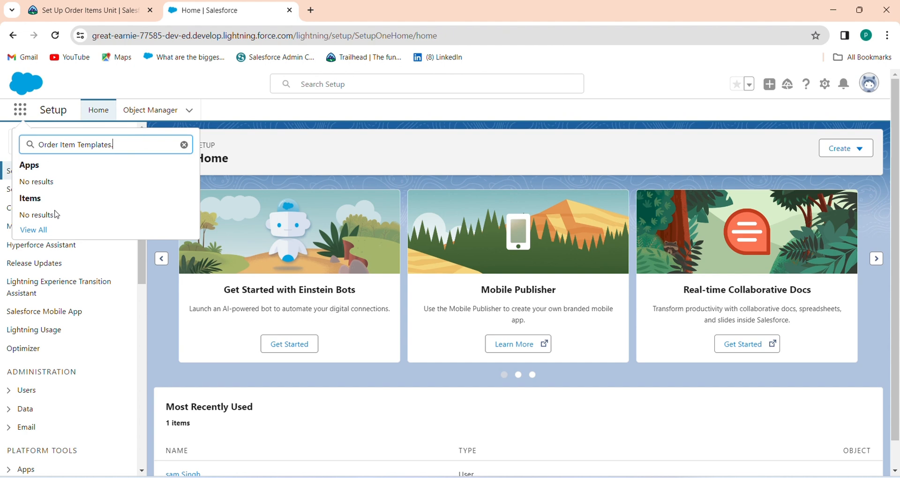
{"action": "left_click", "coordinate": [65, 217]}
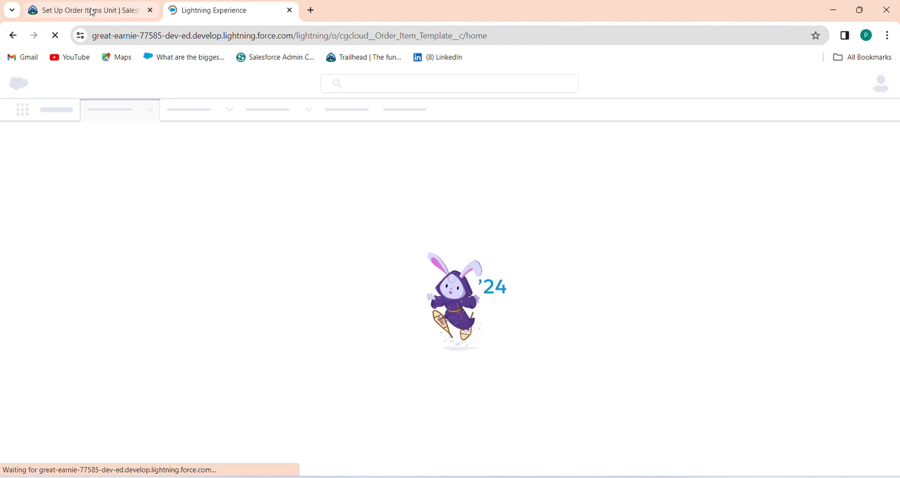
- Check the instructions and start a new order item template with the Order Entry record type
{"action": "left_click", "coordinate": [89, 10]}
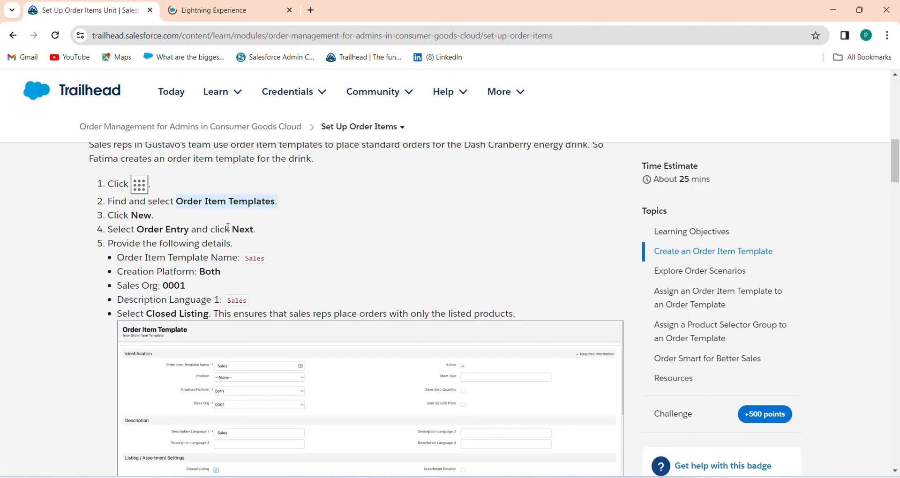
{"action": "left_click", "coordinate": [201, 10]}
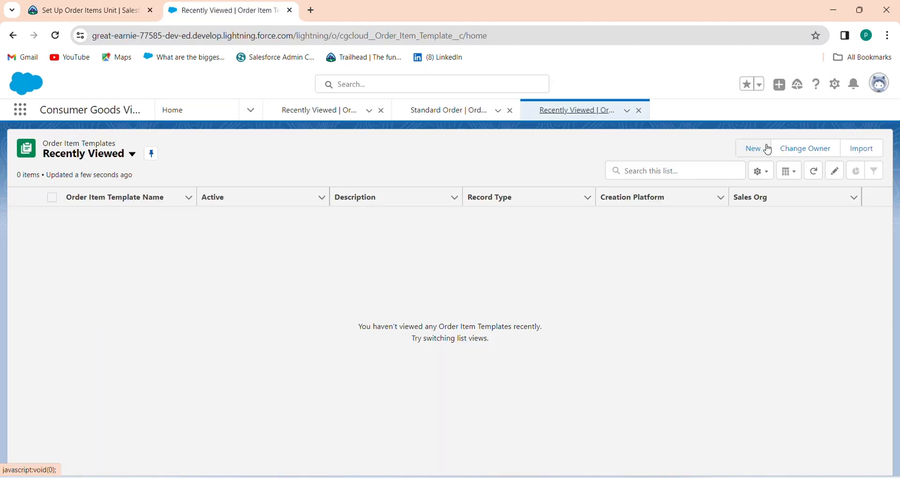
{"action": "left_click", "coordinate": [767, 149]}
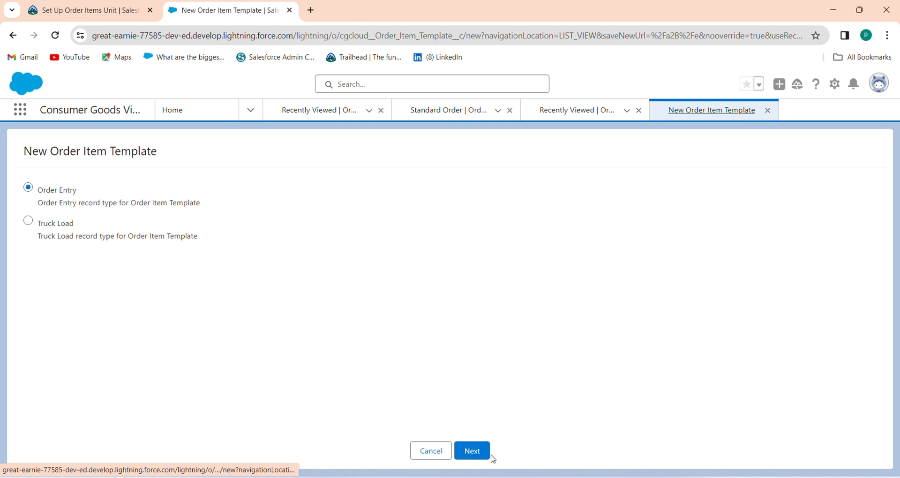
{"action": "left_click", "coordinate": [472, 452]}
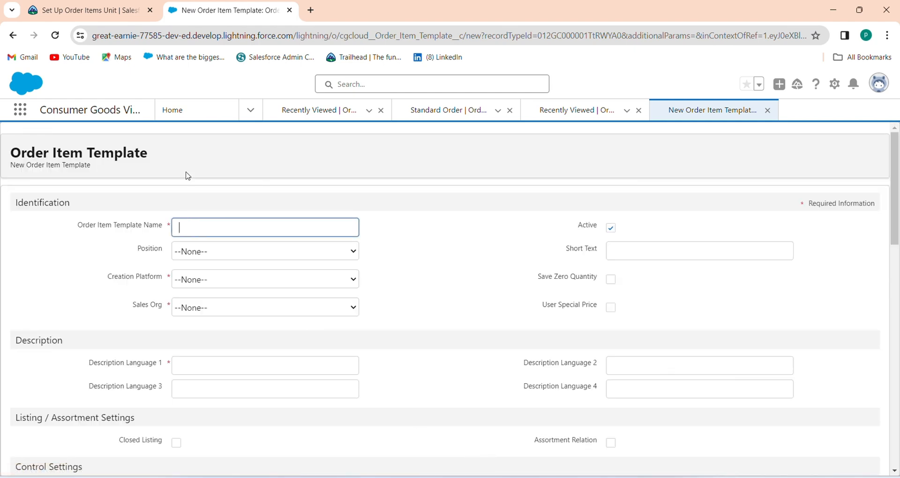
- Name the order item template Sales, copying the name from the instructions, and set its Sales Org to 0001
{"action": "left_click", "coordinate": [94, 4]}
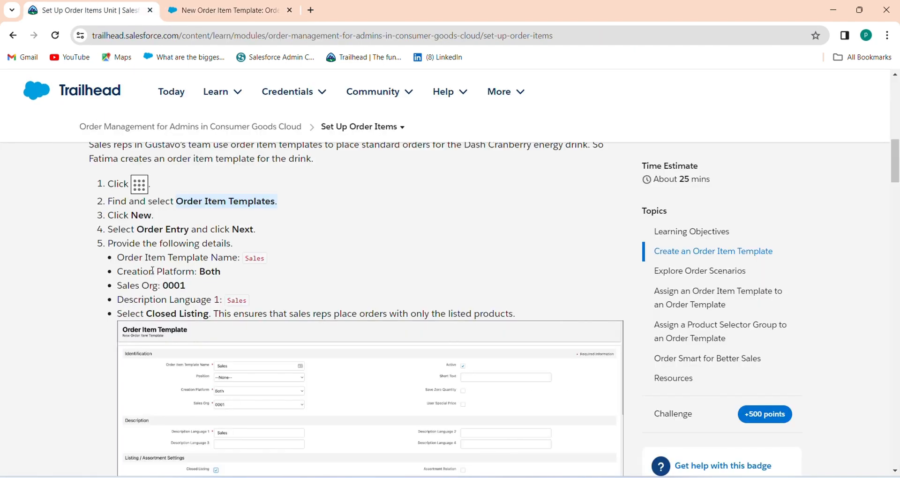
{"action": "left_click", "coordinate": [226, 230]}
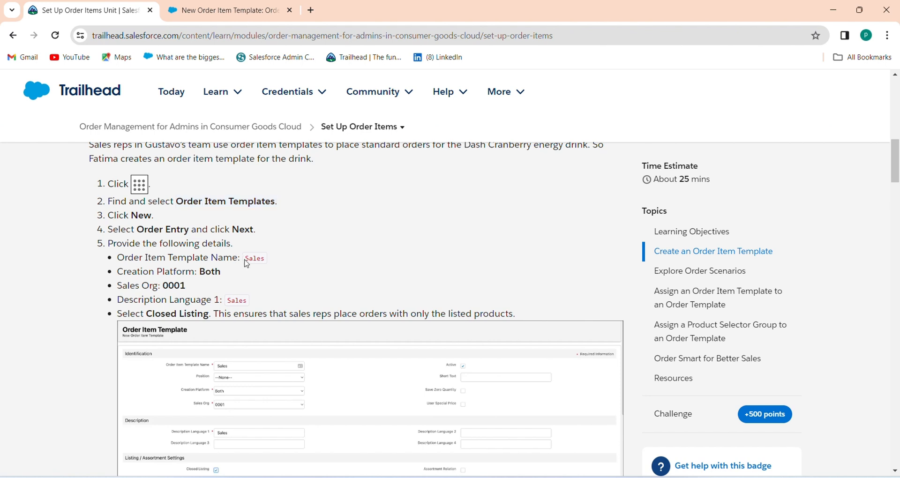
{"action": "left_click_drag", "start_coordinate": [247, 264], "coordinate": [274, 266]}
{"action": "key", "text": "ctrl+c"}
{"action": "left_click", "coordinate": [253, 10]}
{"action": "key", "text": "ctrl+v"}
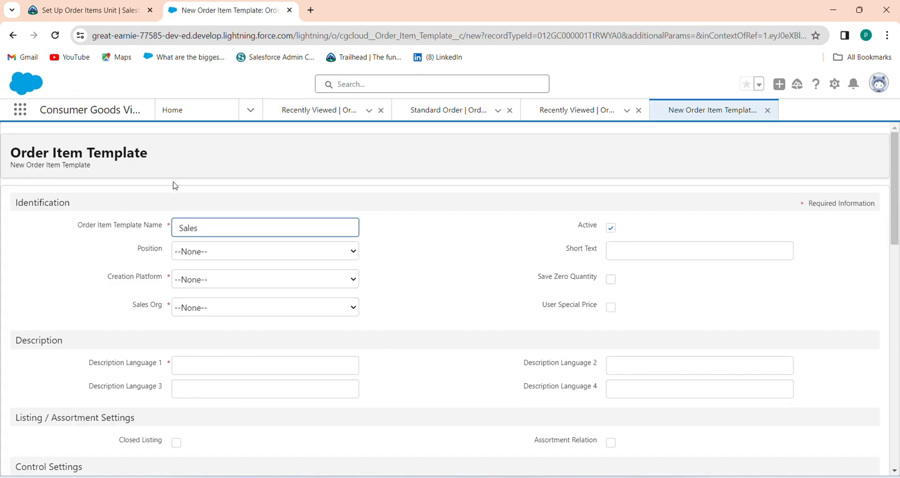
{"action": "left_click", "coordinate": [193, 309]}
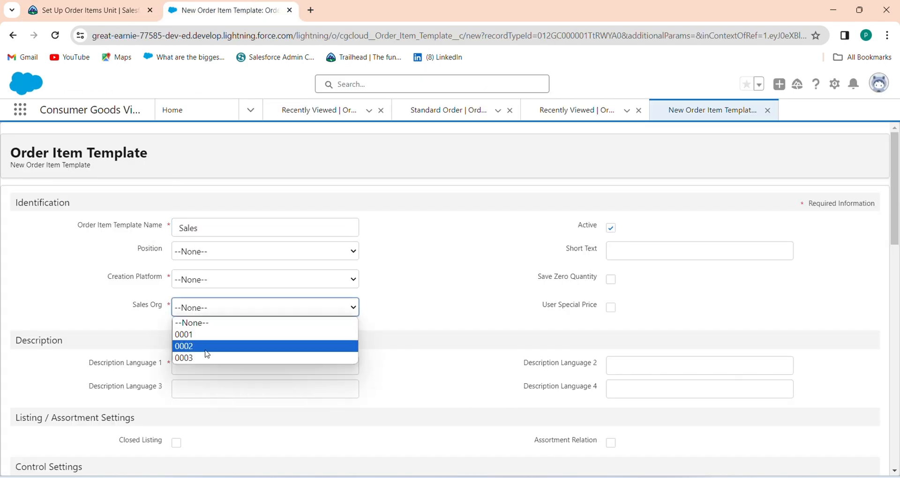
{"action": "left_click", "coordinate": [225, 335]}
- Recheck the instructions, enable Closed Listing for the template and set its Creation Platform to Both
{"action": "left_click", "coordinate": [82, 18]}
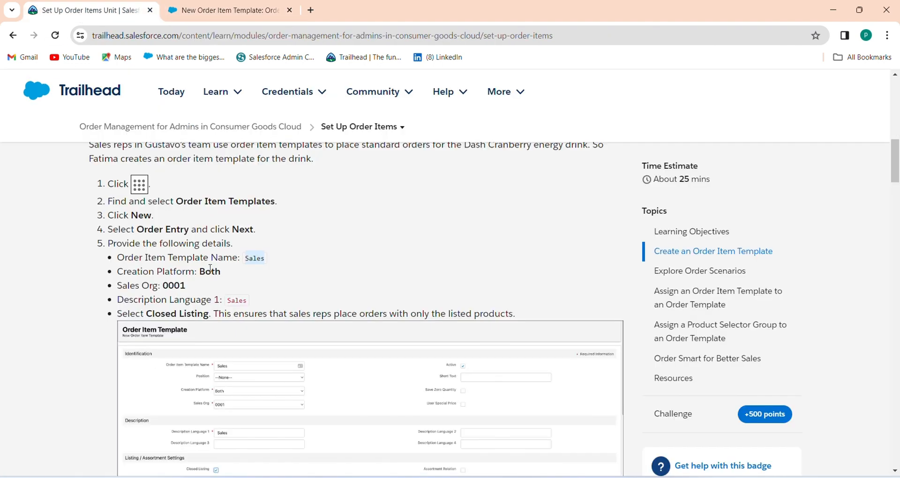
{"action": "left_click", "coordinate": [219, 5]}
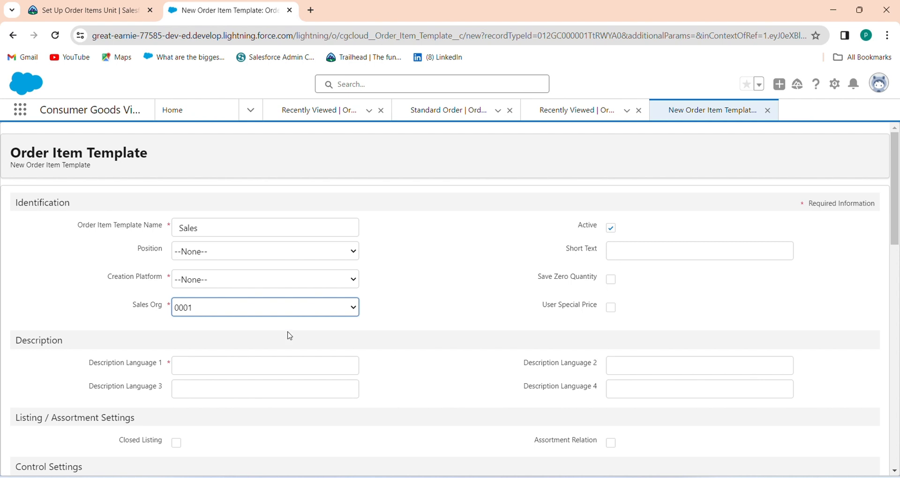
{"action": "left_click", "coordinate": [177, 443]}
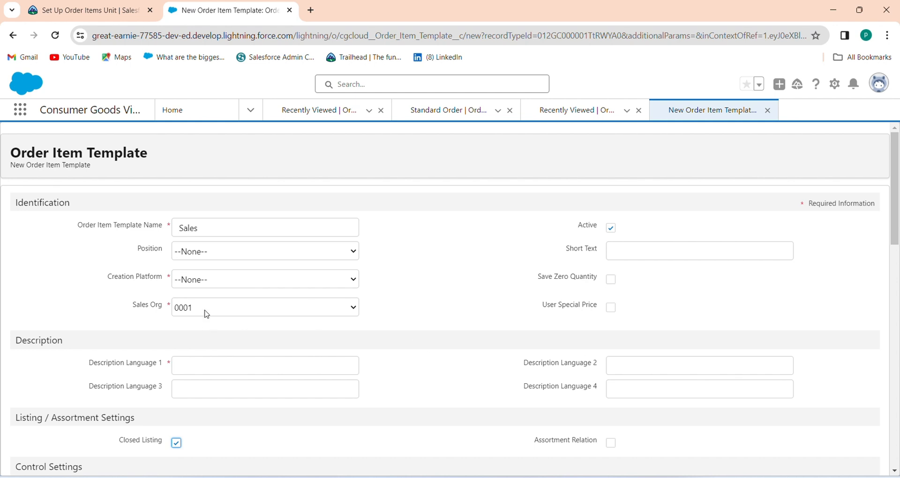
{"action": "left_click", "coordinate": [219, 279]}
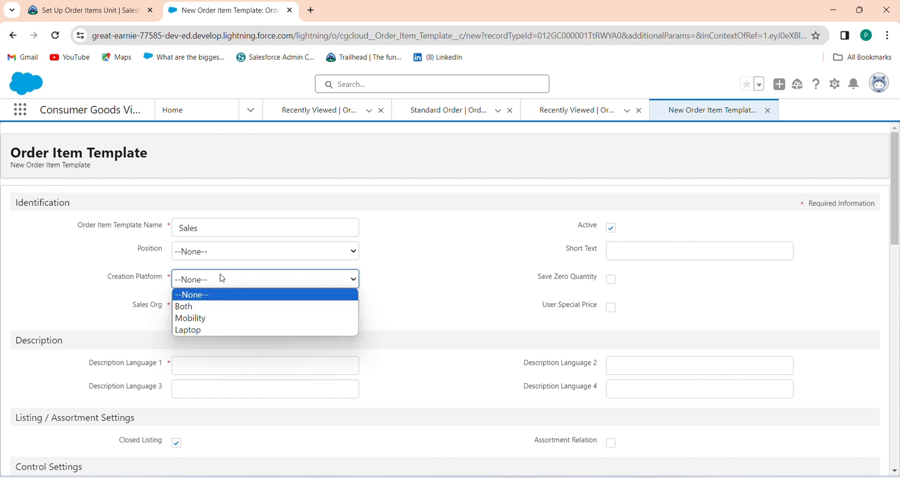
{"action": "left_click", "coordinate": [222, 308]}
- Copy the Description Language 1 value from the instructions and enter Sales in that field of the template
{"action": "left_click", "coordinate": [79, 5]}
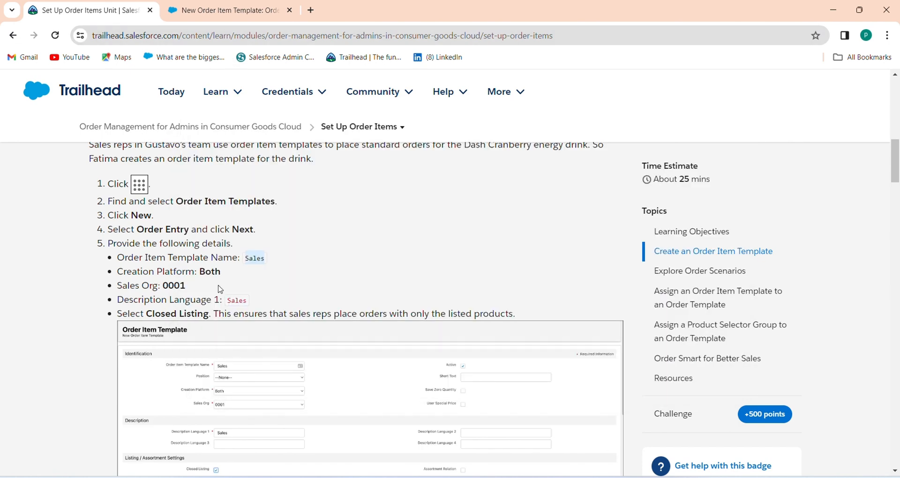
{"action": "mouse_move", "coordinate": [230, 300]}
{"action": "left_mouse_down"}
{"action": "mouse_move", "coordinate": [251, 309]}
{"action": "mouse_move", "coordinate": [245, 299]}
{"action": "left_mouse_up"}
{"action": "key", "text": "ctrl+c"}
{"action": "left_click", "coordinate": [229, 308]}
{"action": "left_click", "coordinate": [225, 11]}
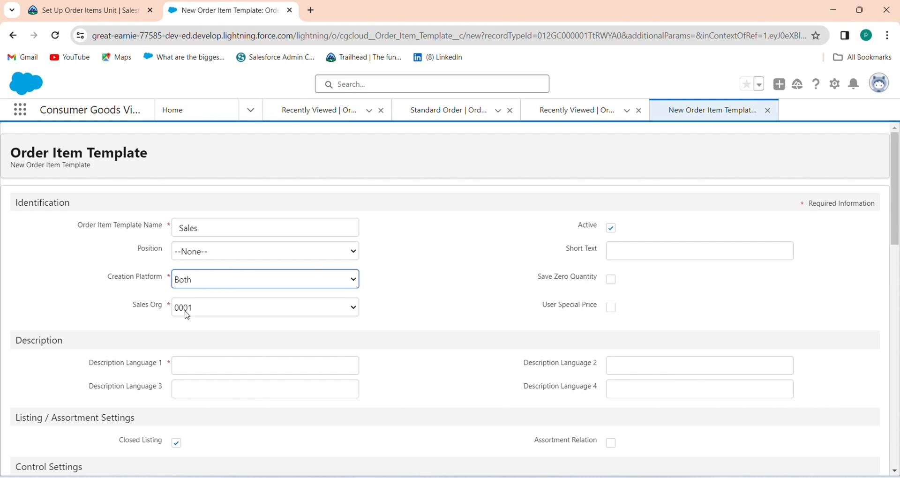
{"action": "left_click", "coordinate": [202, 362]}
{"action": "key", "text": "ctrl+v"}
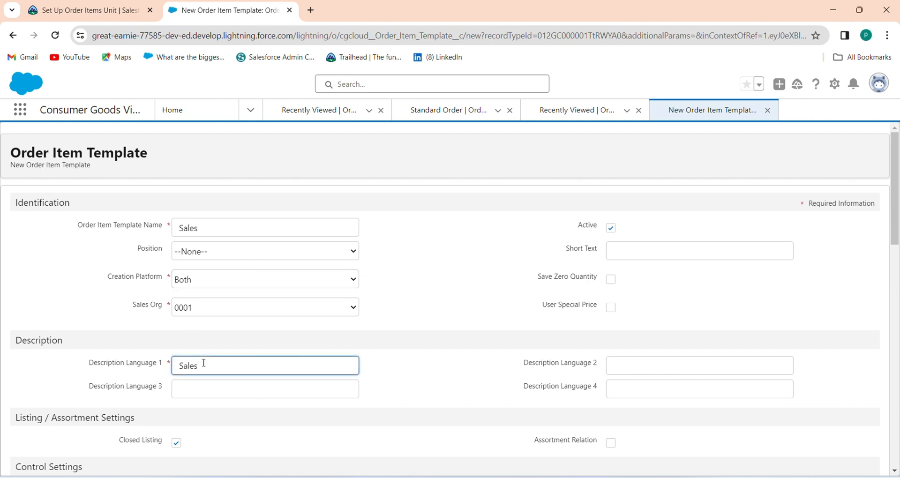
- Look up the logistic unit settings in the instructions and set the template's Default Logistic Unit to Consumer Unit
{"action": "left_click", "coordinate": [899, 220]}
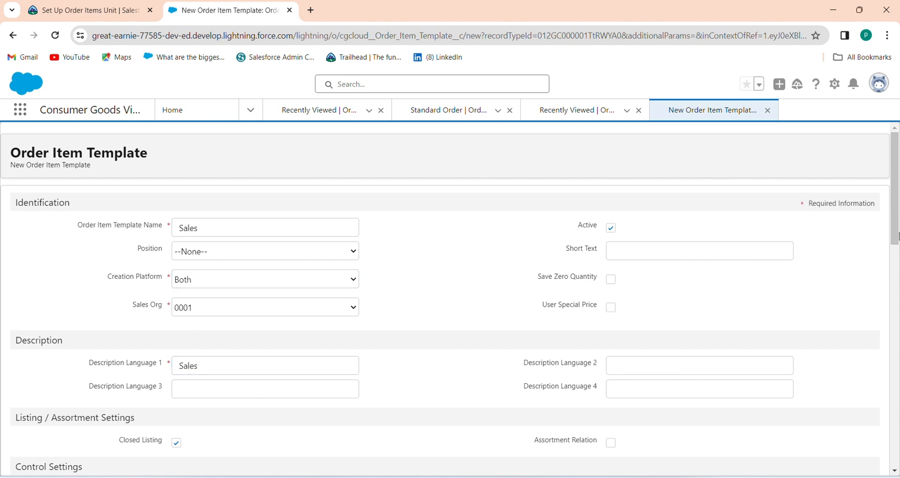
{"action": "left_click_drag", "start_coordinate": [897, 237], "coordinate": [896, 322]}
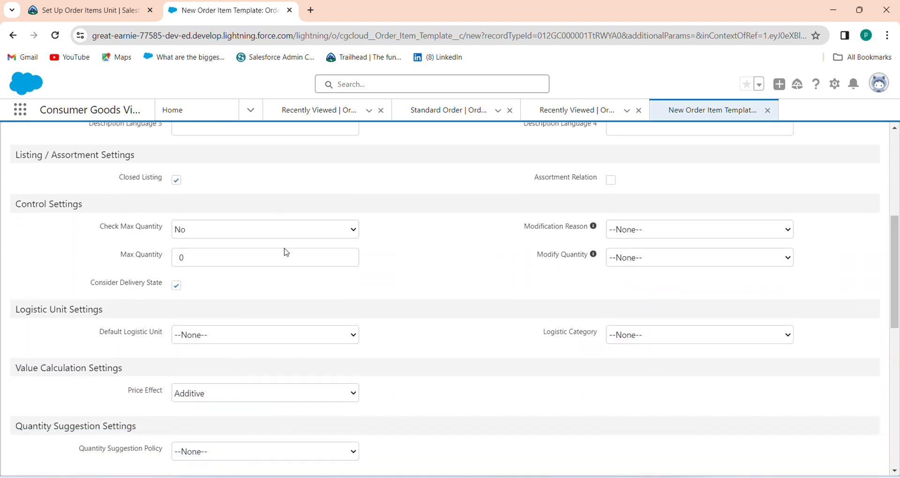
{"action": "left_click", "coordinate": [129, 6]}
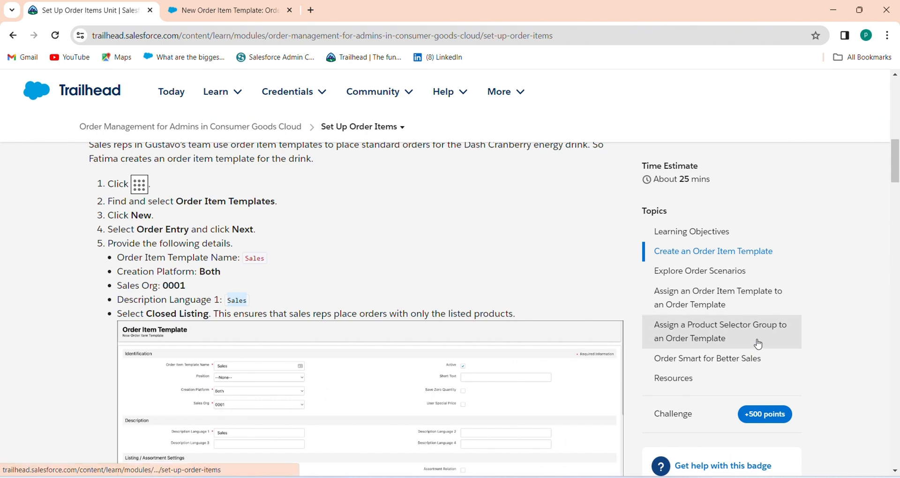
{"action": "left_click_drag", "start_coordinate": [896, 175], "coordinate": [896, 202]}
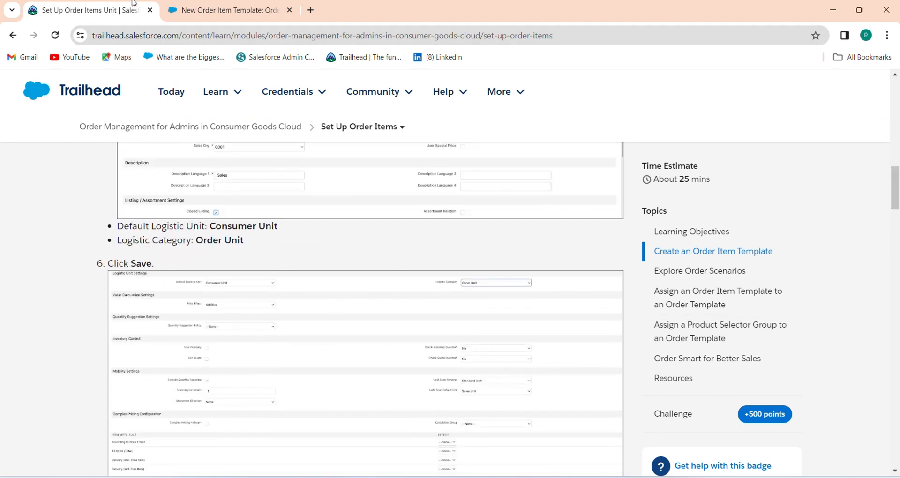
{"action": "left_click", "coordinate": [196, 6]}
{"action": "left_click", "coordinate": [207, 342]}
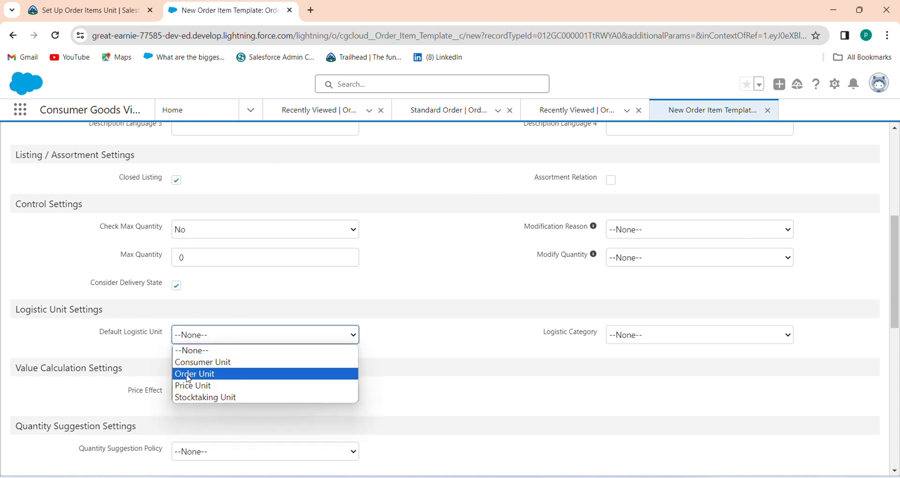
{"action": "left_click", "coordinate": [203, 362]}
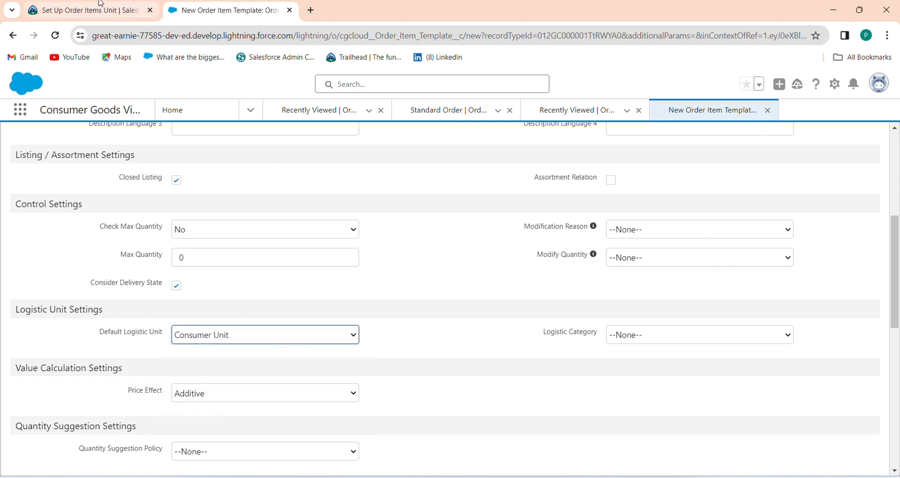
- Consult the instructions again and set the template's Logistic Category to Order Unit
{"action": "left_click", "coordinate": [84, 10]}
{"action": "left_click", "coordinate": [255, 17]}
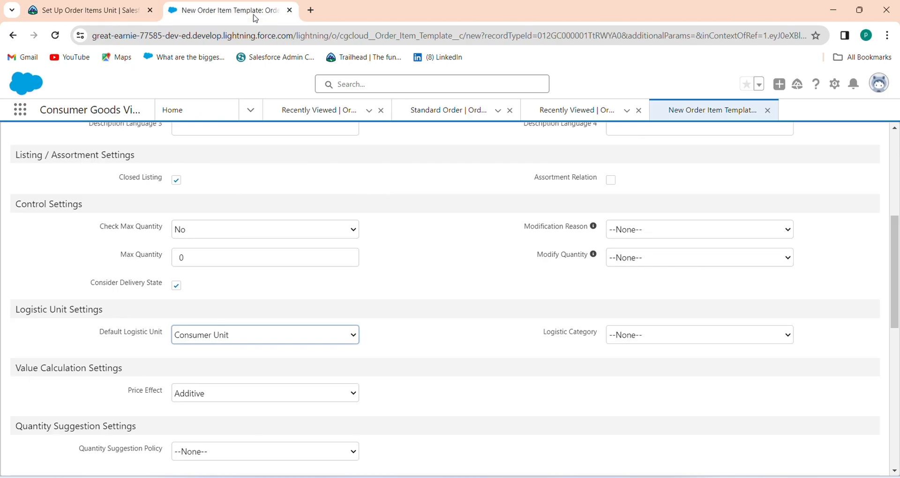
{"action": "left_click", "coordinate": [646, 338]}
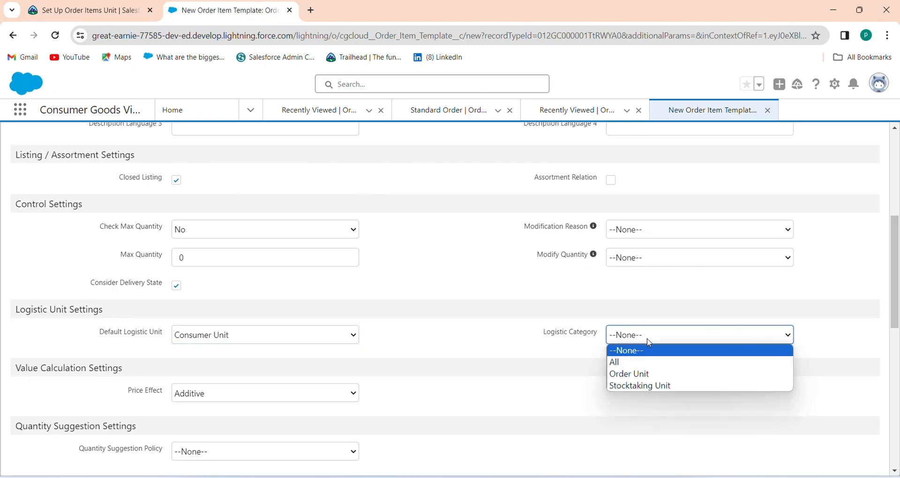
{"action": "left_click", "coordinate": [641, 374]}
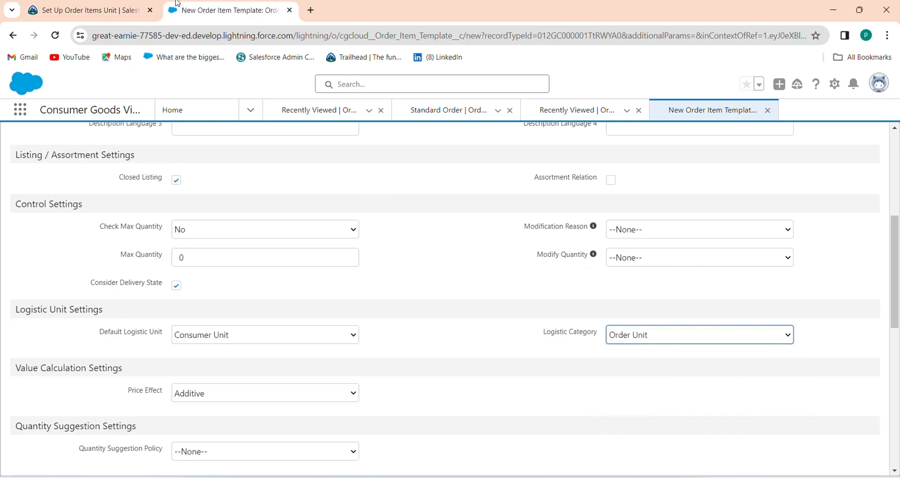
- Check the final instruction for this template and save the new Sales order item template
{"action": "left_click", "coordinate": [121, 11]}
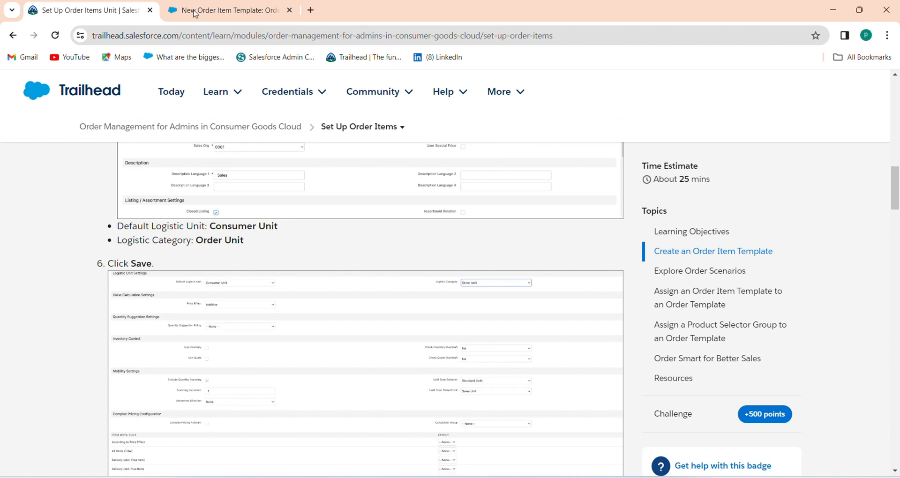
{"action": "left_click", "coordinate": [225, 11]}
{"action": "left_click_drag", "start_coordinate": [898, 300], "coordinate": [898, 406]}
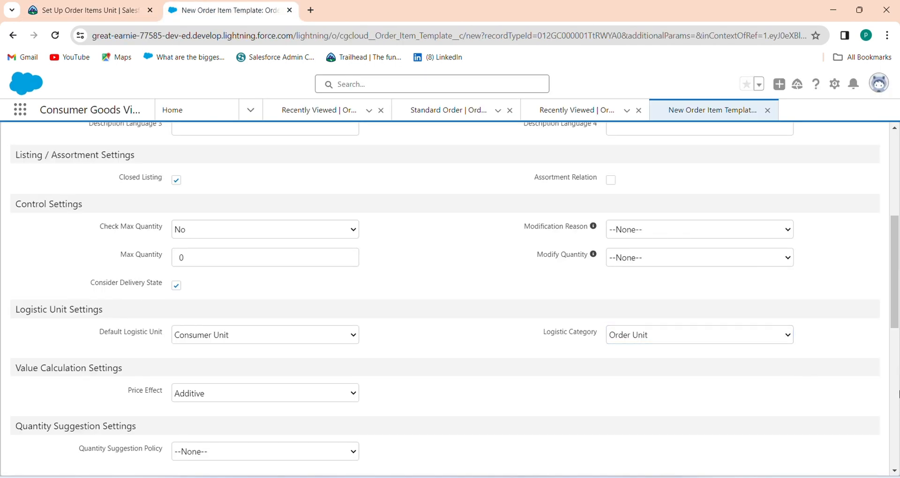
{"action": "left_click_drag", "start_coordinate": [898, 304], "coordinate": [898, 454]}
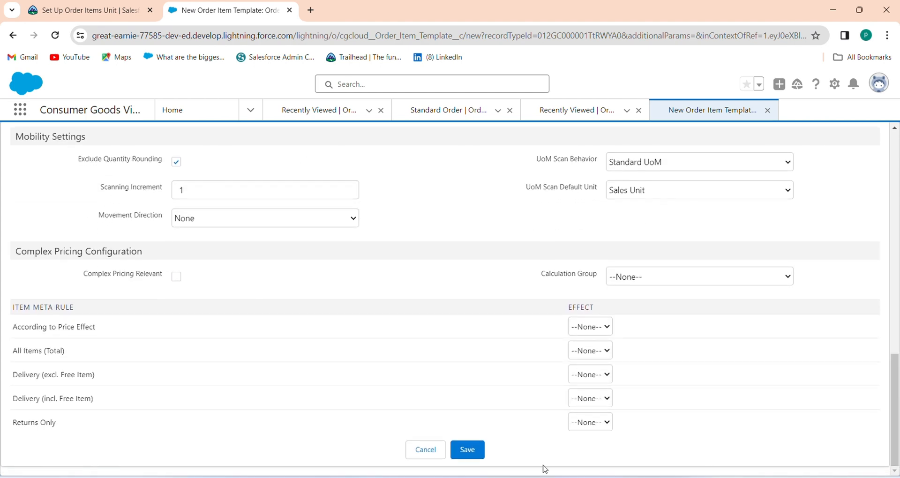
{"action": "left_click", "coordinate": [474, 452]}
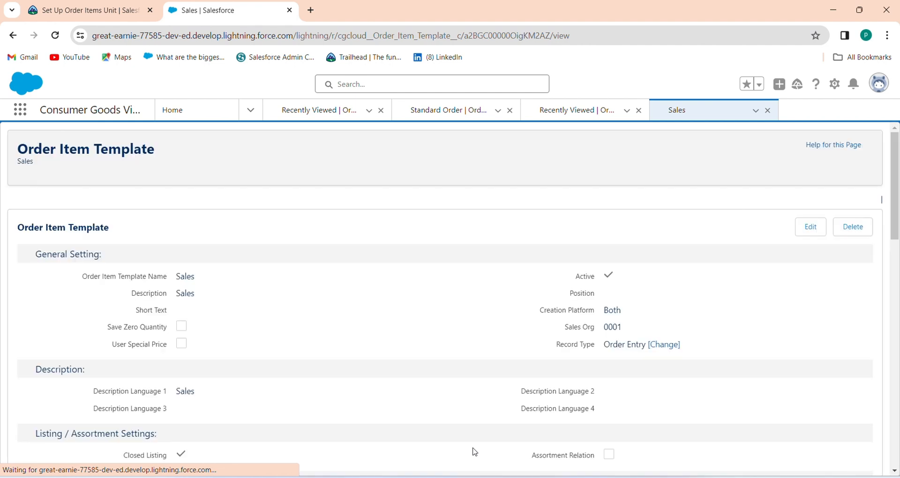
- Find the instructions for assigning an order item template to an order template, and open the org's Order Templates list
{"action": "left_click", "coordinate": [68, 8]}
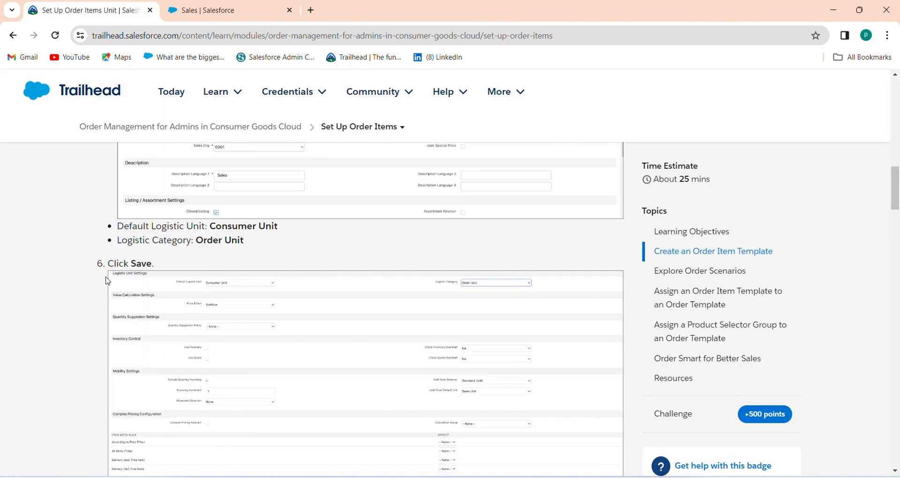
{"action": "left_click_drag", "start_coordinate": [896, 214], "coordinate": [898, 288]}
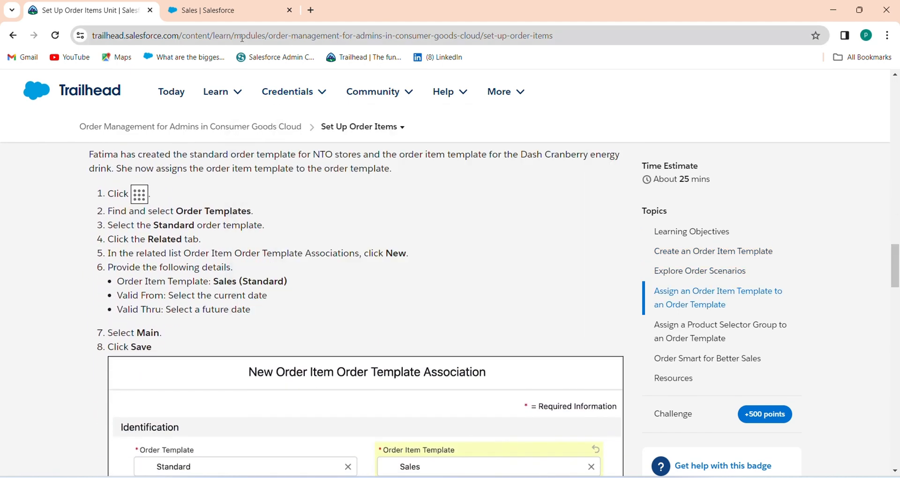
{"action": "left_click", "coordinate": [257, 7]}
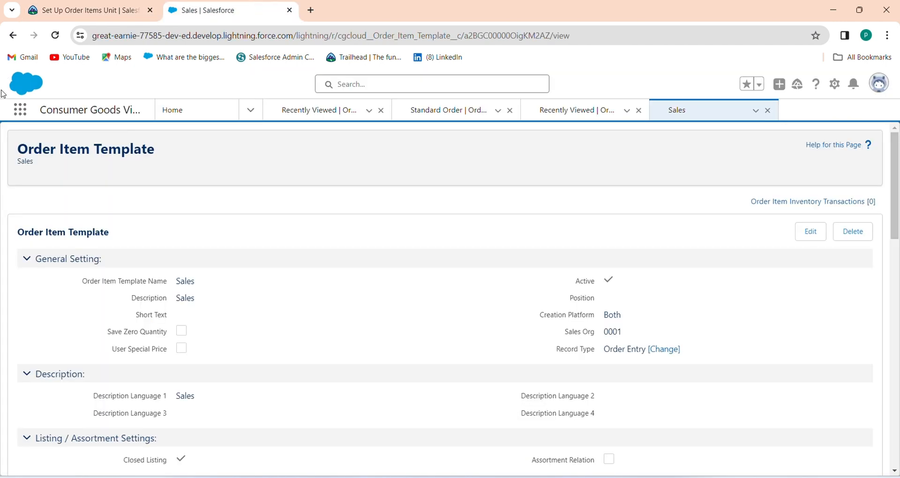
{"action": "left_click", "coordinate": [21, 110]}
{"action": "type", "text": "order"}
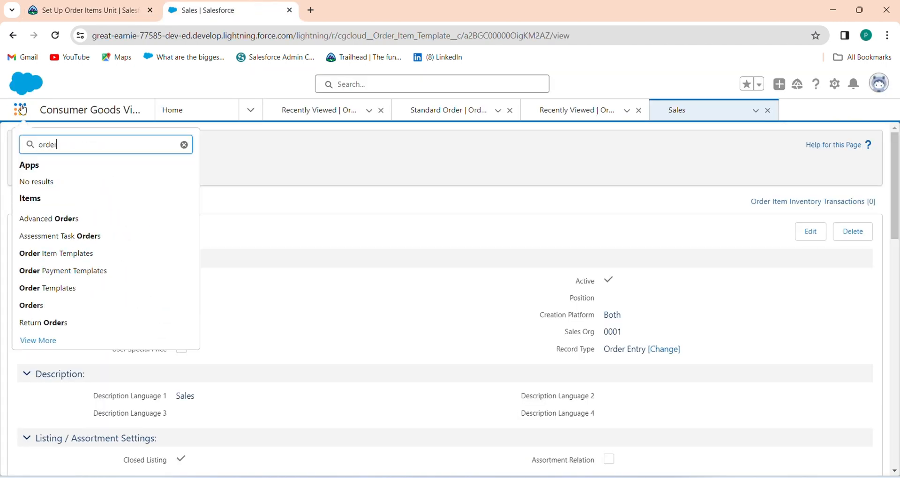
{"action": "left_click", "coordinate": [54, 293]}
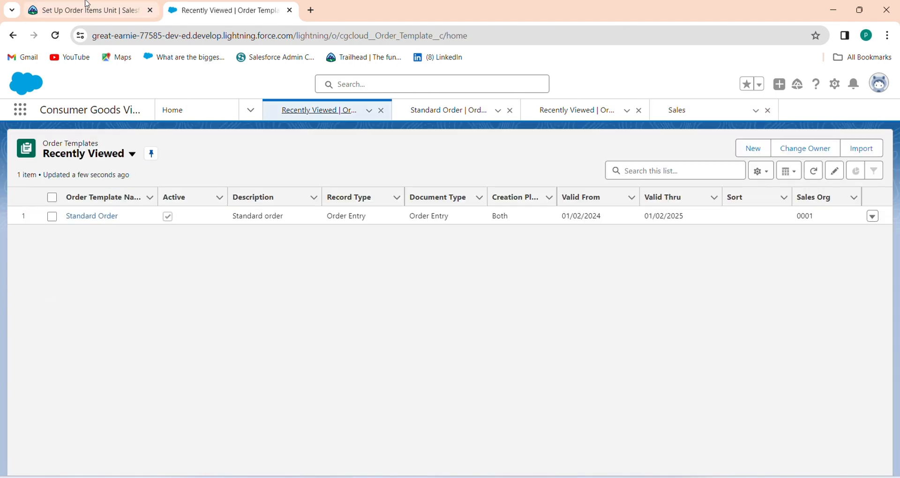
- Check which order template the instructions require and open the related lists of the Standard Order template
{"action": "left_click", "coordinate": [86, 4]}
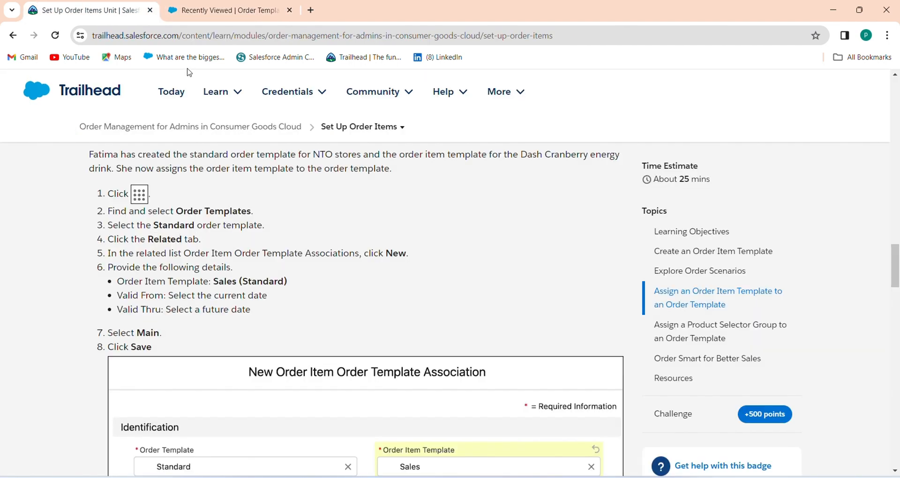
{"action": "left_click", "coordinate": [224, 6]}
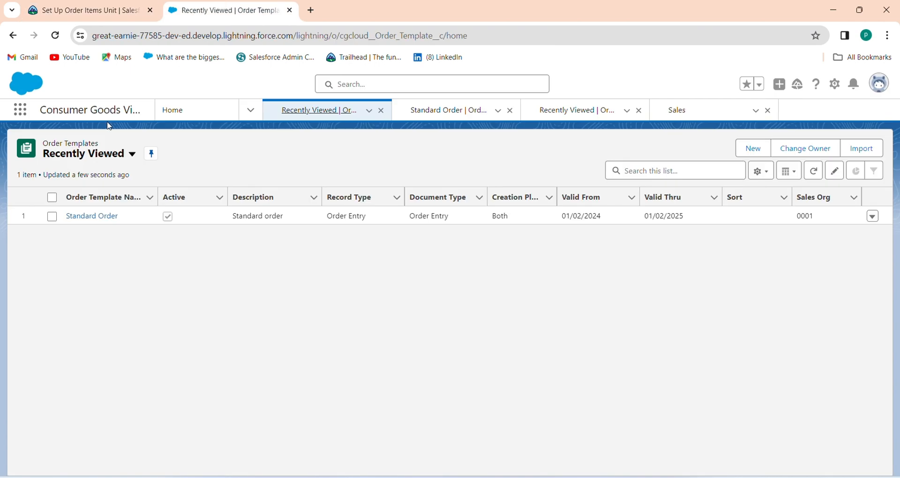
{"action": "left_click", "coordinate": [92, 218]}
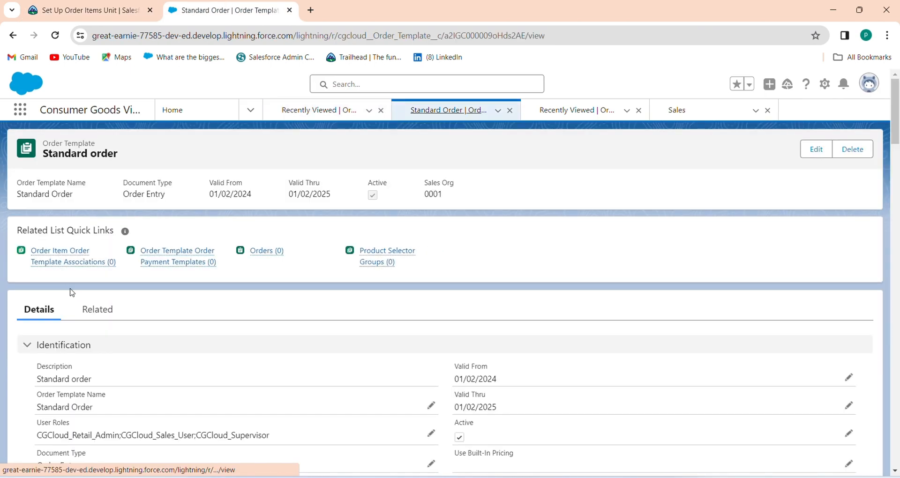
{"action": "left_click", "coordinate": [93, 309]}
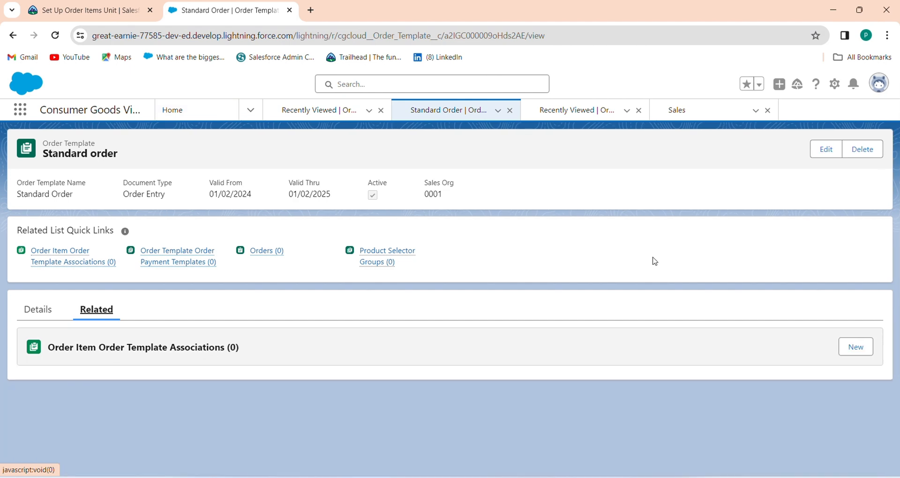
- Copy the Order Item Template value Sales (Standard) from the instructions and start a new Order Item Order Template Association for Standard Order
{"action": "left_click", "coordinate": [89, 10]}
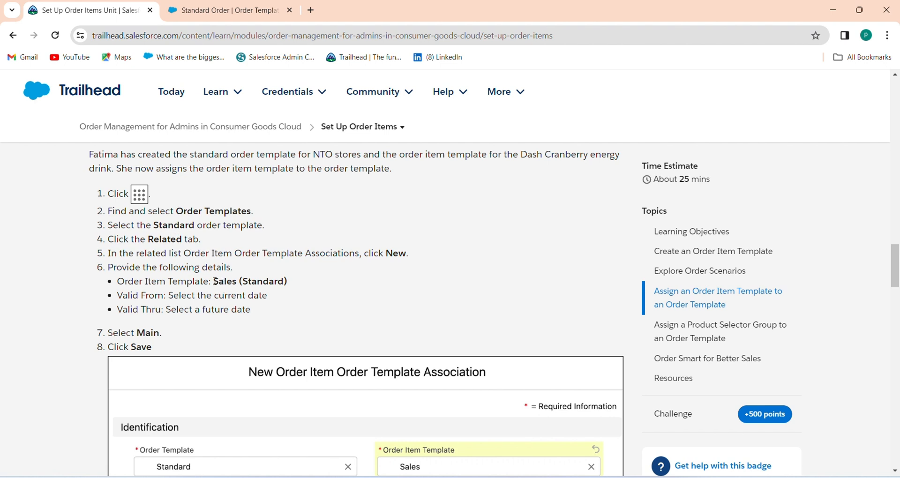
{"action": "left_click_drag", "start_coordinate": [229, 281], "coordinate": [290, 281]}
{"action": "key", "text": "ctrl+c"}
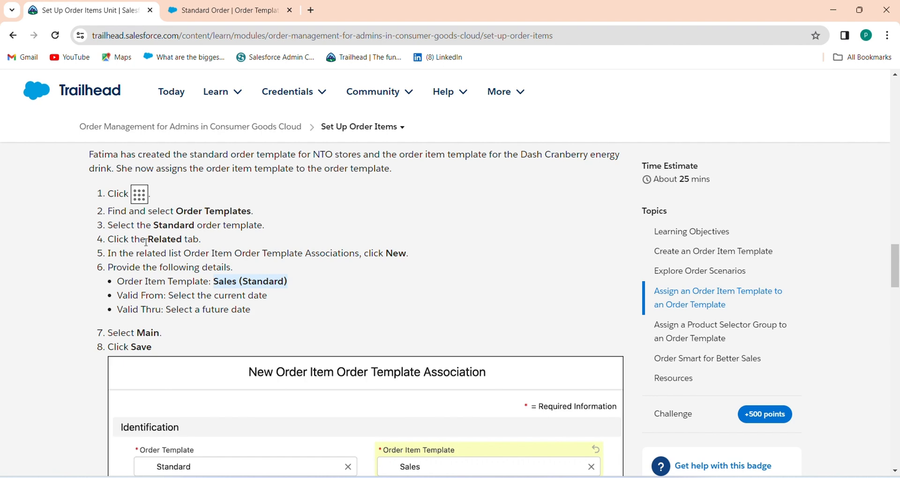
{"action": "left_click", "coordinate": [225, 11]}
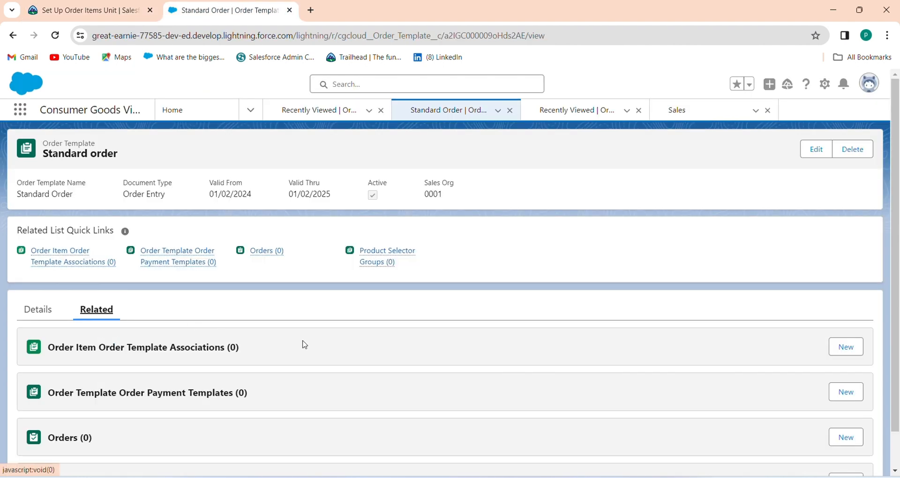
{"action": "scroll", "coordinate": [896, 345], "scroll_direction": "down", "scroll_amount": 1}
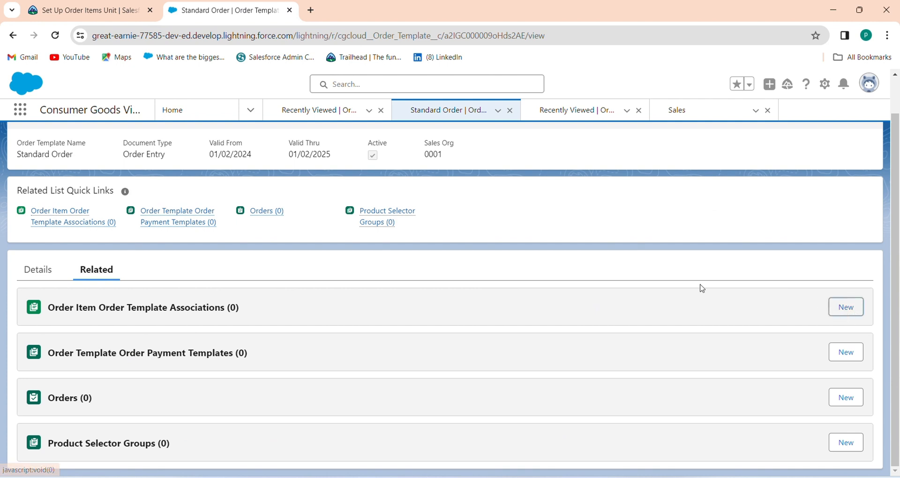
{"action": "left_click", "coordinate": [844, 307]}
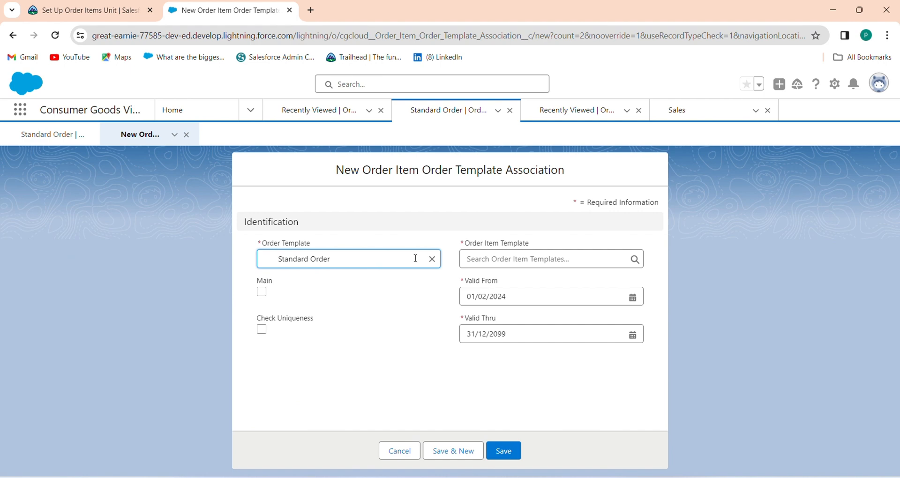
- Try Standard (Van Sales) as the association's Order Item Template, compare it with the instructions and clear the selection
{"action": "left_click", "coordinate": [474, 254]}
{"action": "key", "text": "ctrl+v"}
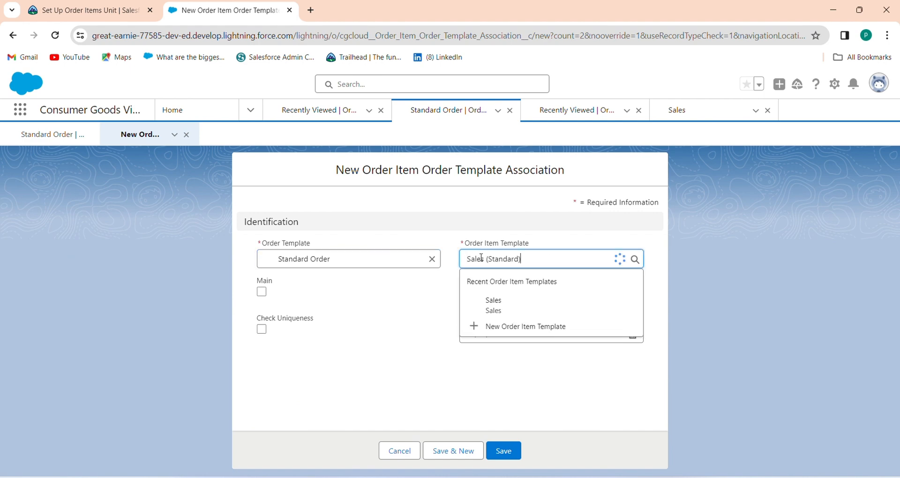
{"action": "left_click", "coordinate": [516, 294]}
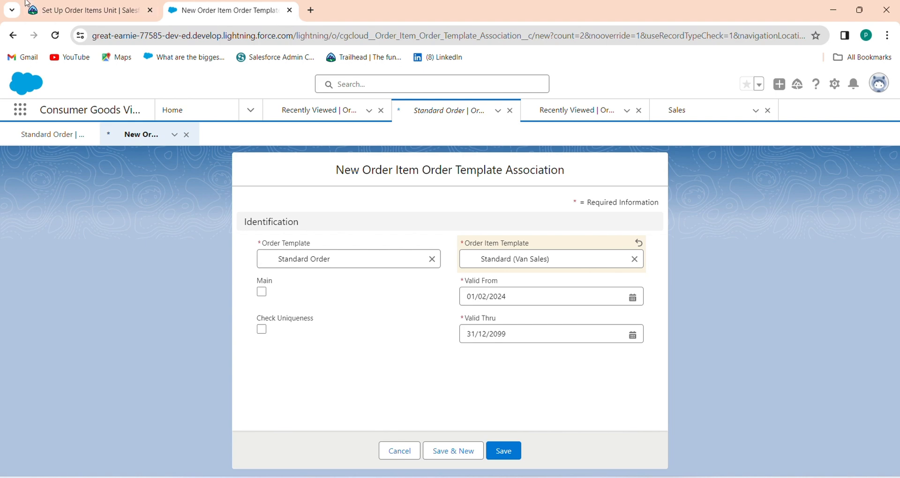
{"action": "left_click", "coordinate": [77, 6]}
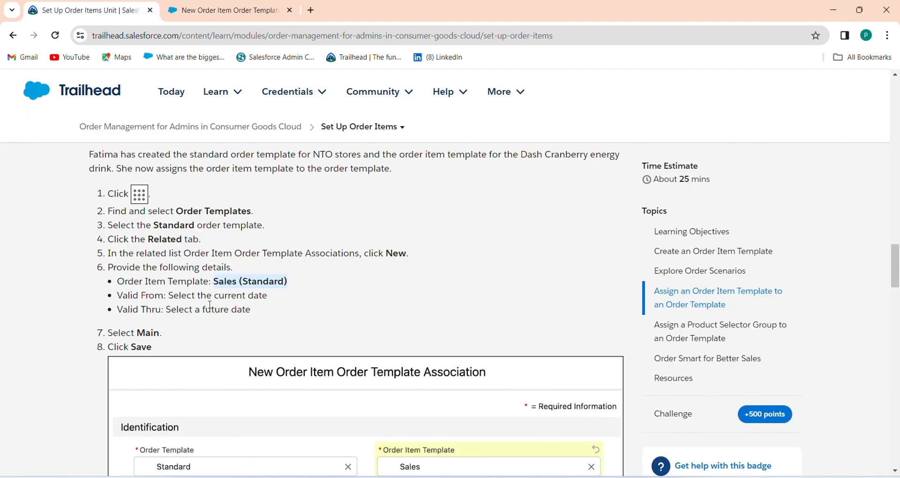
{"action": "left_click", "coordinate": [251, 4]}
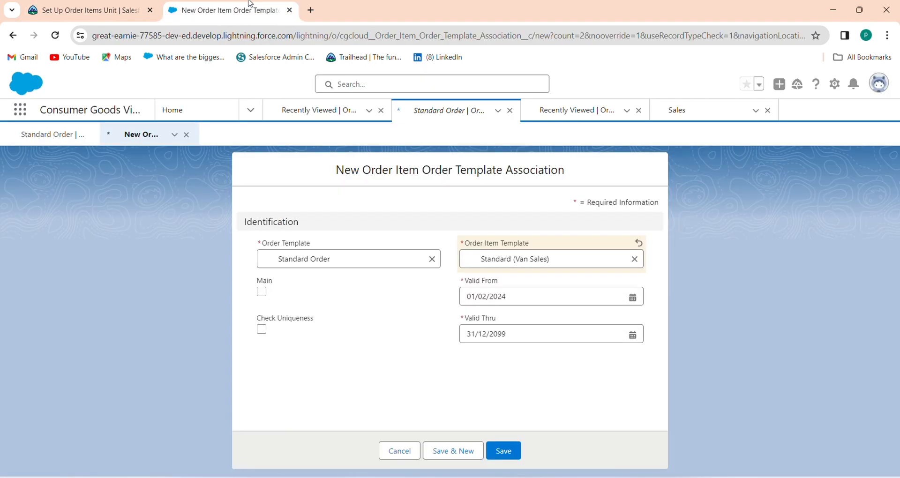
{"action": "left_click", "coordinate": [484, 263]}
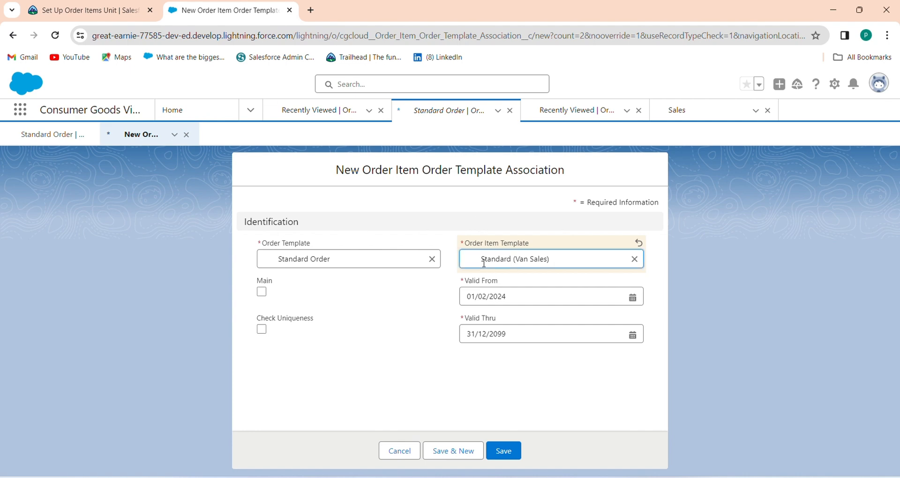
{"action": "key", "text": "BackSpace"}
- Search the order item templates again and set the association's Order Item Template to Sales
{"action": "left_click", "coordinate": [495, 263]}
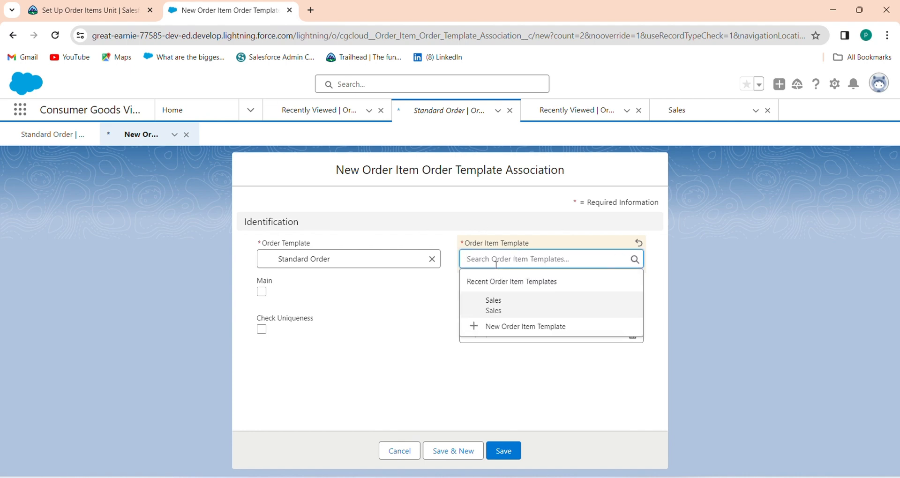
{"action": "type", "text": "Sales (Standard)"}
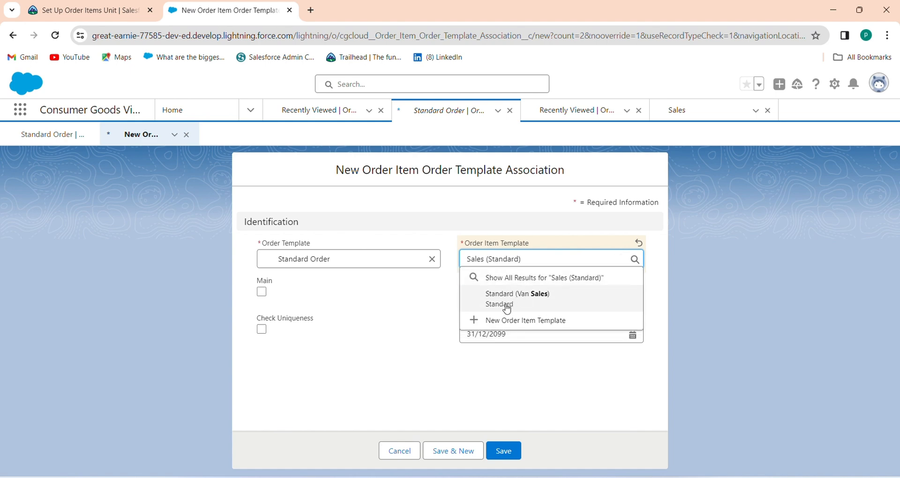
{"action": "key", "text": "BackSpace"}
{"action": "key", "text": "BackSpace"}
{"action": "key", "text": "BackSpace"}
{"action": "key", "text": "BackSpace"}
{"action": "key", "text": "BackSpace"}
{"action": "key", "text": "BackSpace"}
{"action": "key", "text": "BackSpace"}
{"action": "key", "text": "BackSpace"}
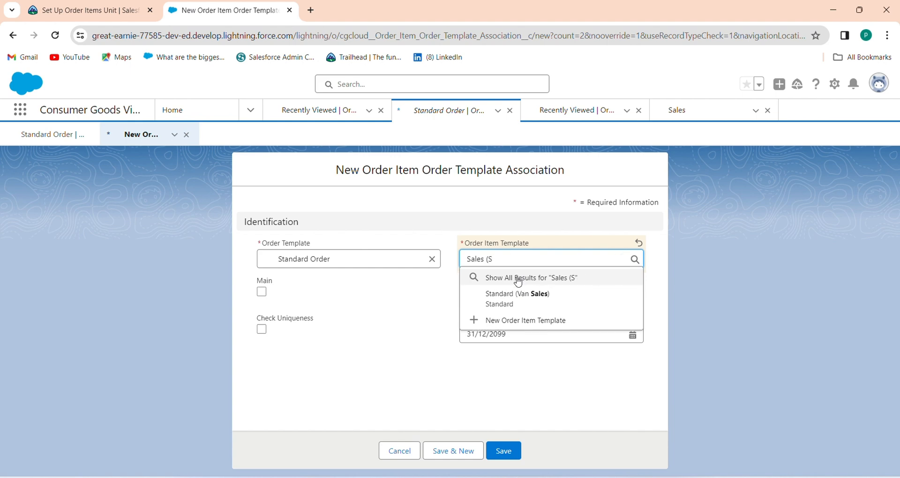
{"action": "key", "text": "BackSpace"}
{"action": "key", "text": "BackSpace"}
{"action": "key", "text": "BackSpace"}
{"action": "key", "text": "BackSpace"}
{"action": "key", "text": "BackSpace"}
{"action": "key", "text": "BackSpace"}
{"action": "key", "text": "BackSpace"}
{"action": "key", "text": "BackSpace"}
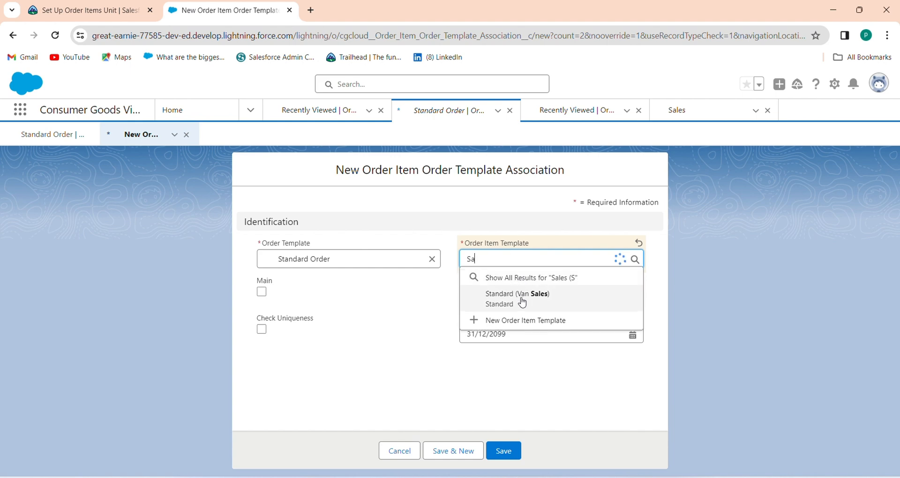
{"action": "left_click", "coordinate": [529, 305]}
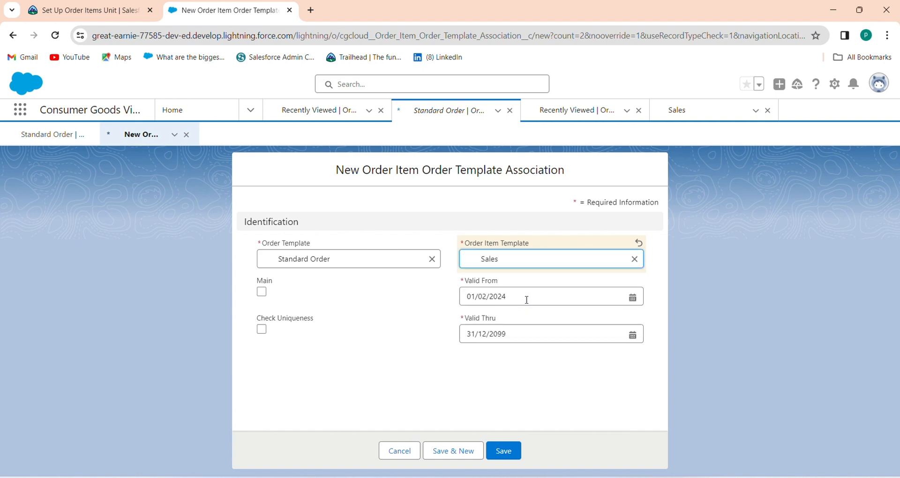
- Check the instructions for the Valid From and Valid Thru dates of the association
{"action": "left_click", "coordinate": [78, 6]}
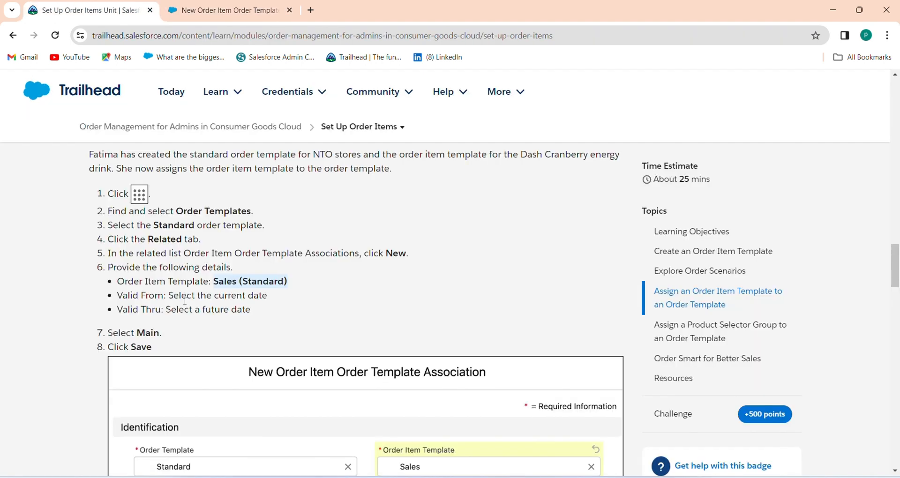
{"action": "left_click", "coordinate": [307, 298]}
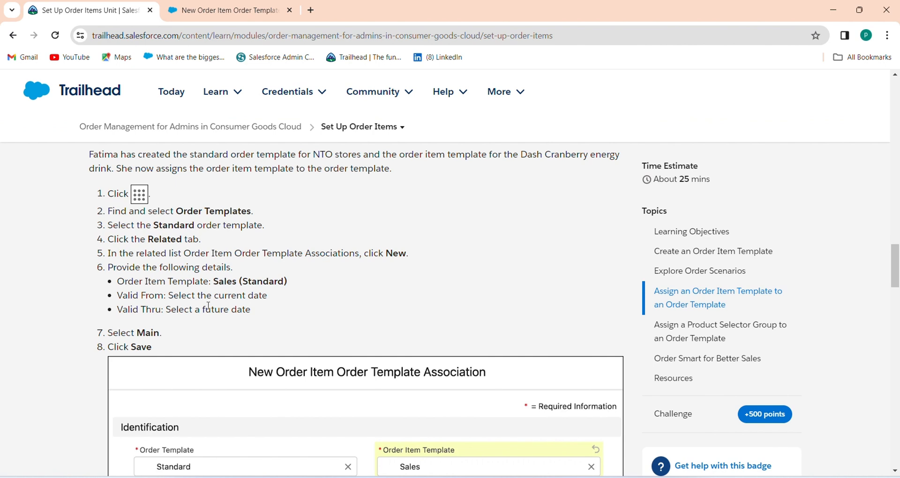
{"action": "left_click", "coordinate": [274, 10]}
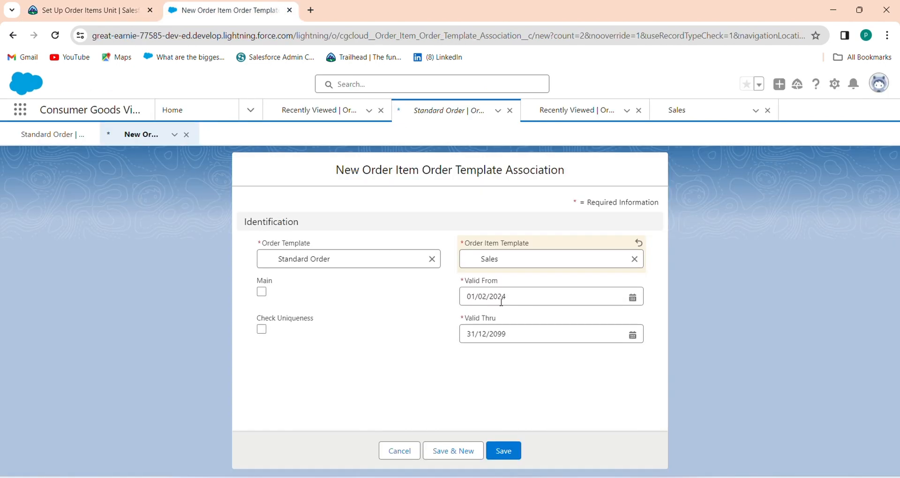
{"action": "left_click", "coordinate": [539, 336]}
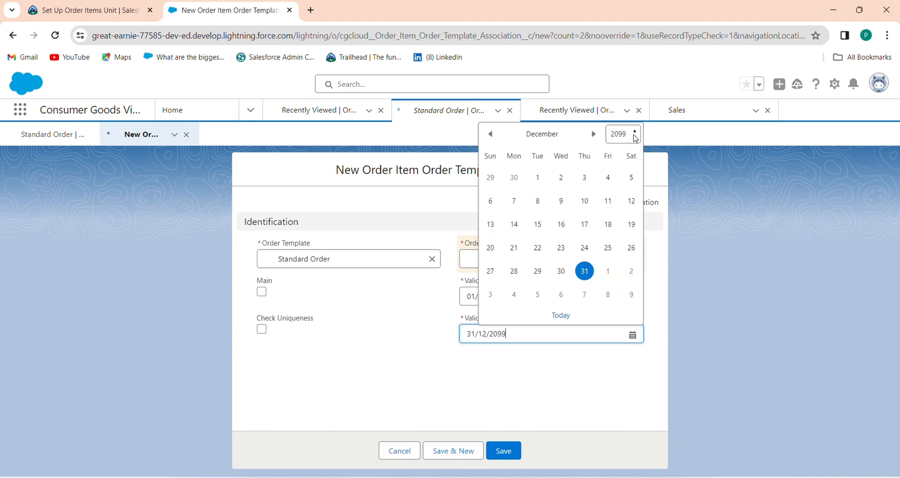
{"action": "left_click", "coordinate": [619, 134]}
{"action": "left_click", "coordinate": [635, 134]}
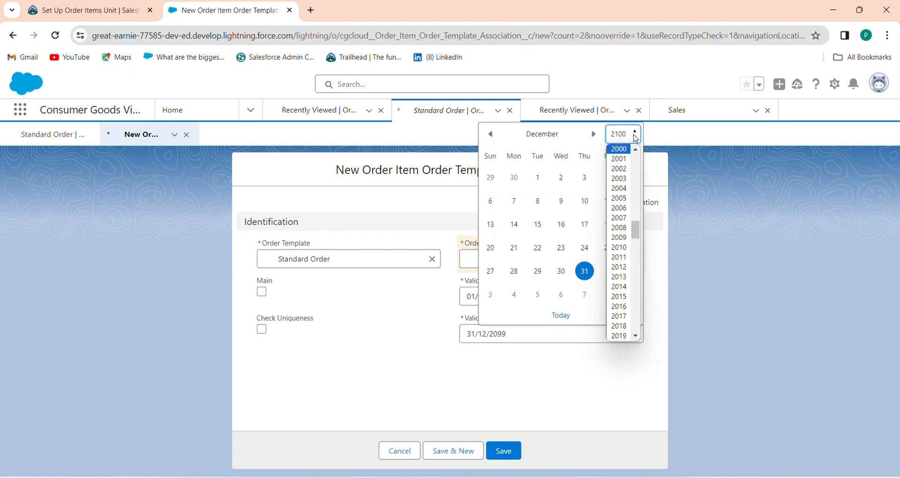
{"action": "left_click", "coordinate": [517, 370]}
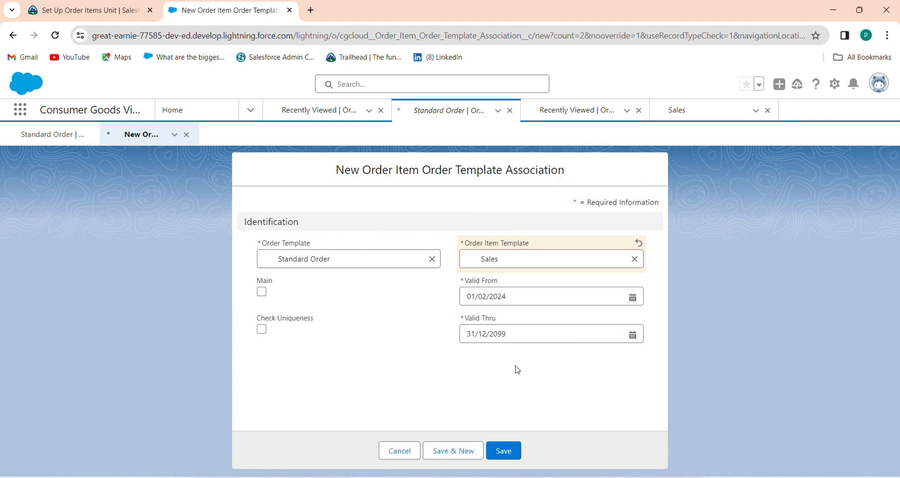
- Set the association's Valid Thru date to 01/02/2025
{"action": "left_click", "coordinate": [520, 336]}
{"action": "type", "text": "="}
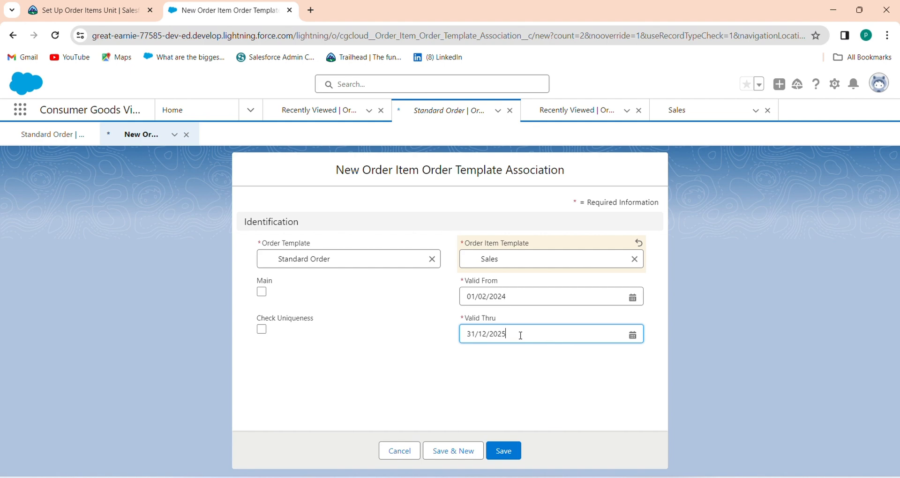
{"action": "key", "text": "BackSpace"}
{"action": "type", "text": "0"}
{"action": "left_click", "coordinate": [474, 339]}
{"action": "key", "text": "BackSpace"}
{"action": "type", "text": "0"}
{"action": "left_click", "coordinate": [476, 370]}
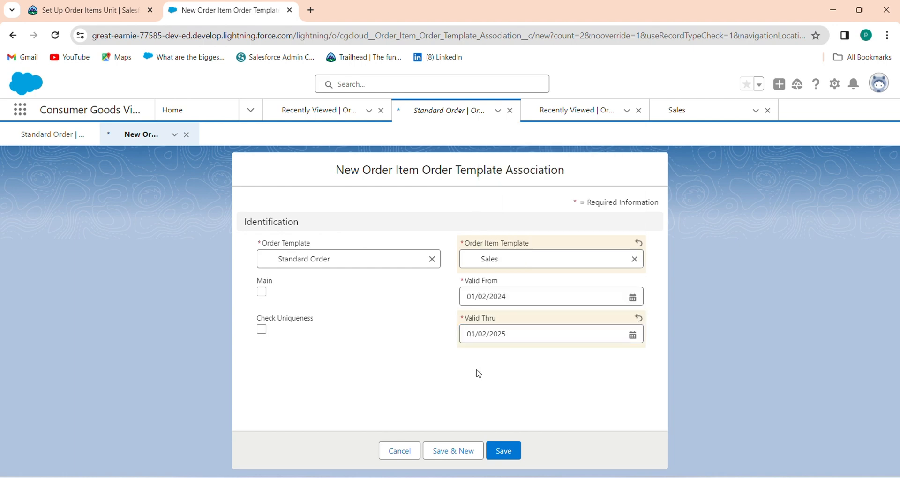
- Consult the remaining instructions and mark the Order Item Order Template Association as Main
{"action": "left_click", "coordinate": [131, 6]}
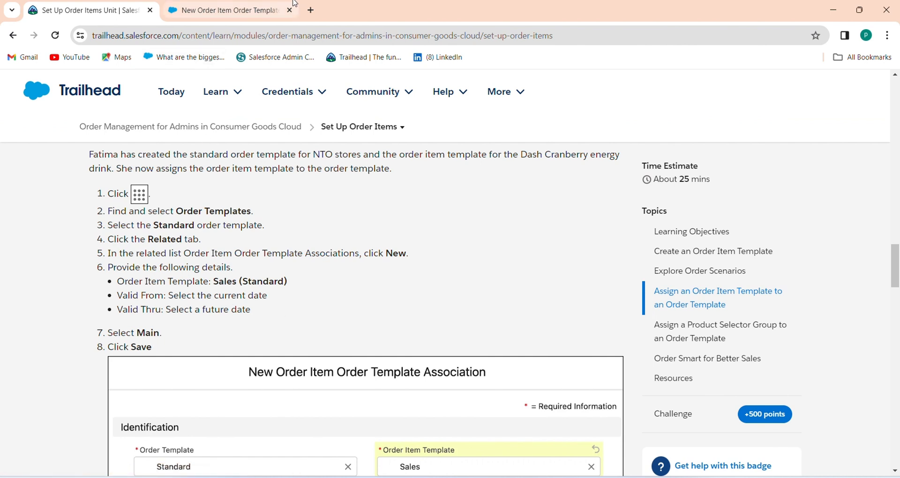
{"action": "left_click", "coordinate": [243, 5]}
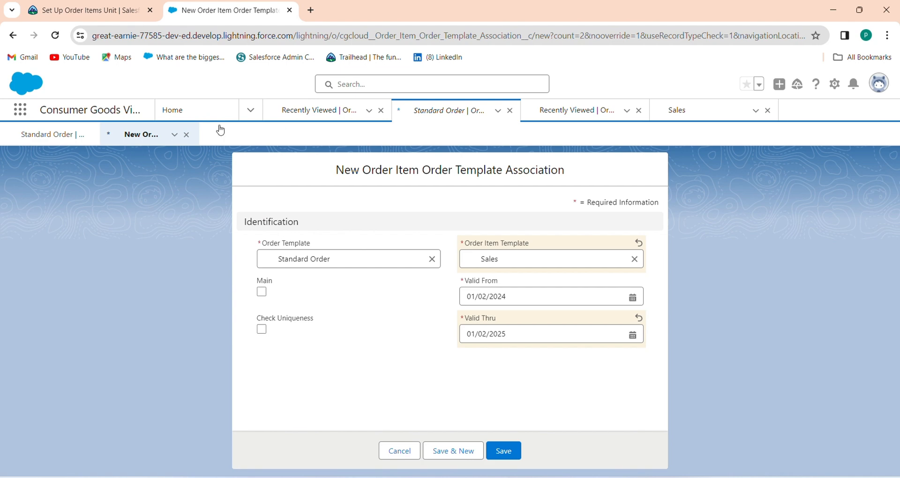
{"action": "left_click", "coordinate": [262, 292]}
{"action": "left_click", "coordinate": [80, 5]}
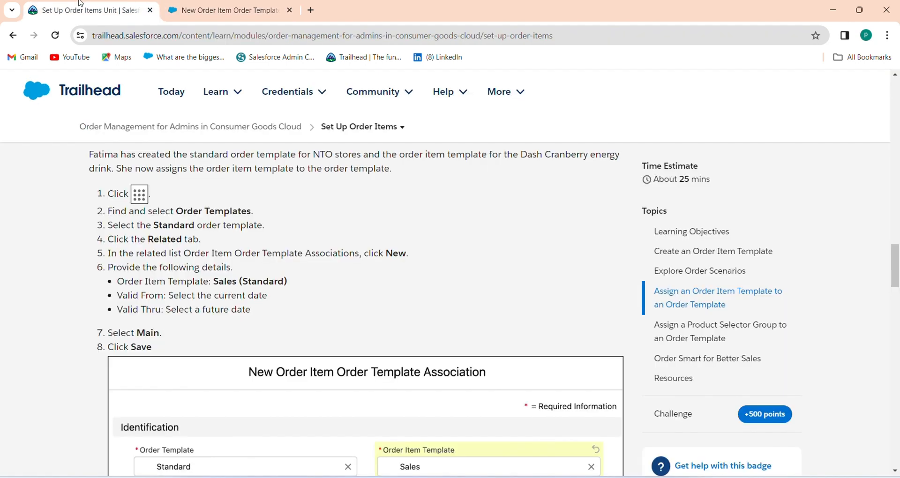
- Save the Order Item Order Template Association and consult the instructions for assigning a product selector group to the order template
{"action": "left_click", "coordinate": [245, 5]}
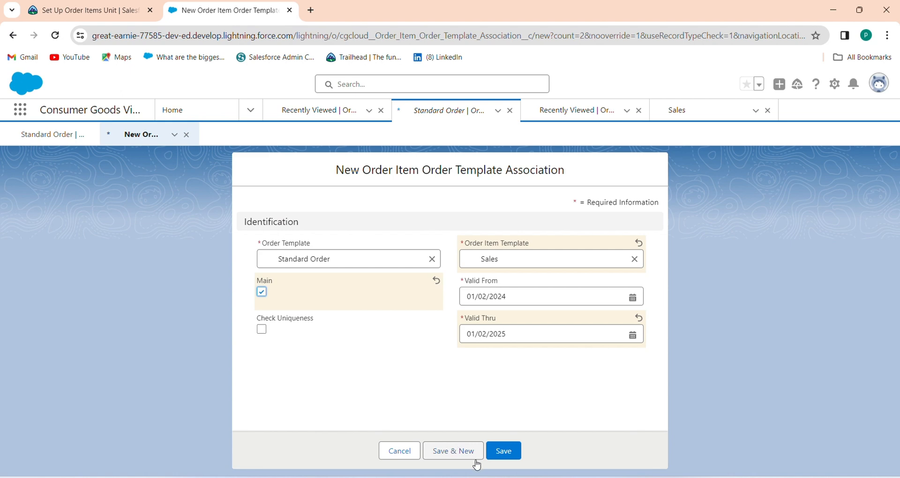
{"action": "left_click", "coordinate": [499, 457]}
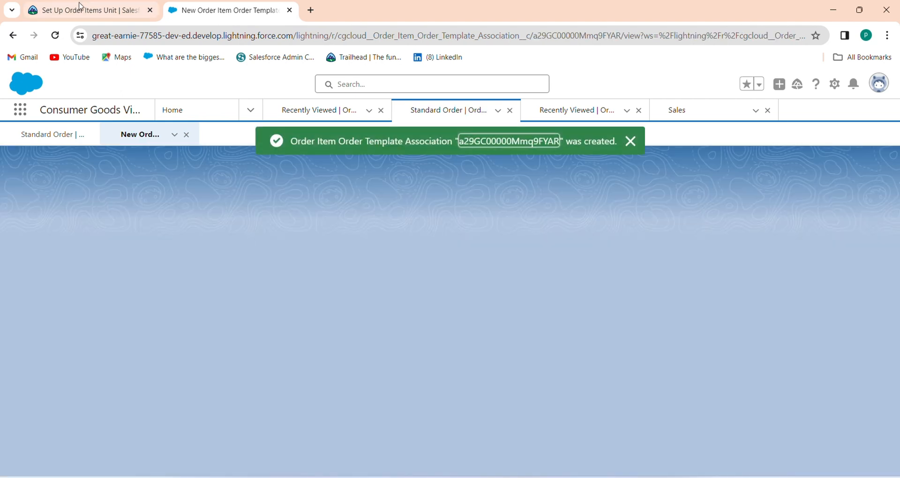
{"action": "left_click", "coordinate": [90, 8]}
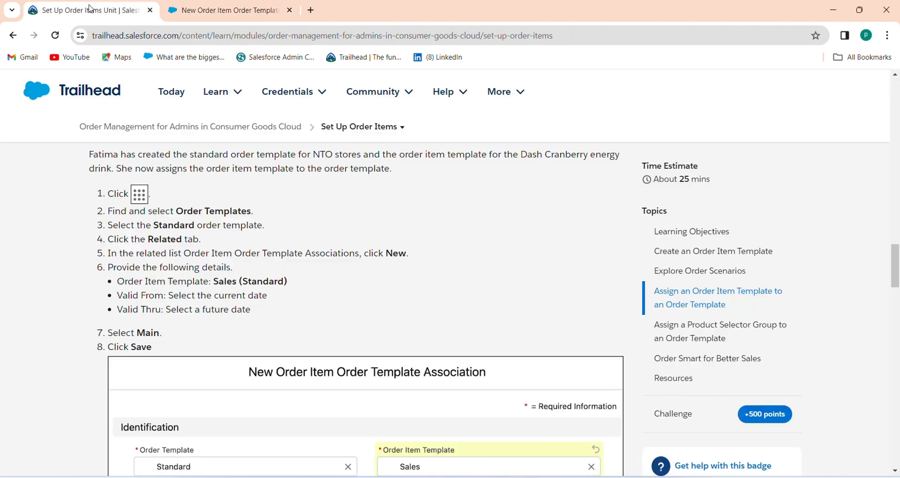
{"action": "left_click", "coordinate": [221, 8]}
{"action": "left_click", "coordinate": [84, 5]}
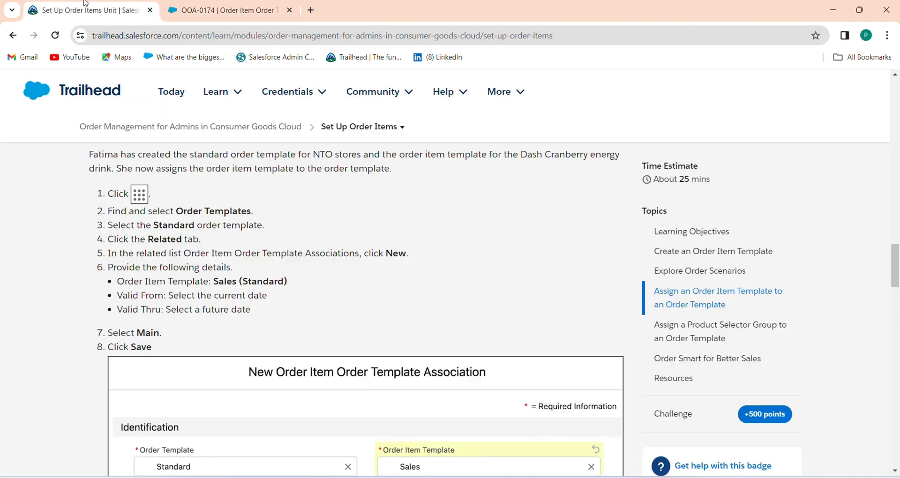
{"action": "left_click_drag", "start_coordinate": [897, 278], "coordinate": [897, 345]}
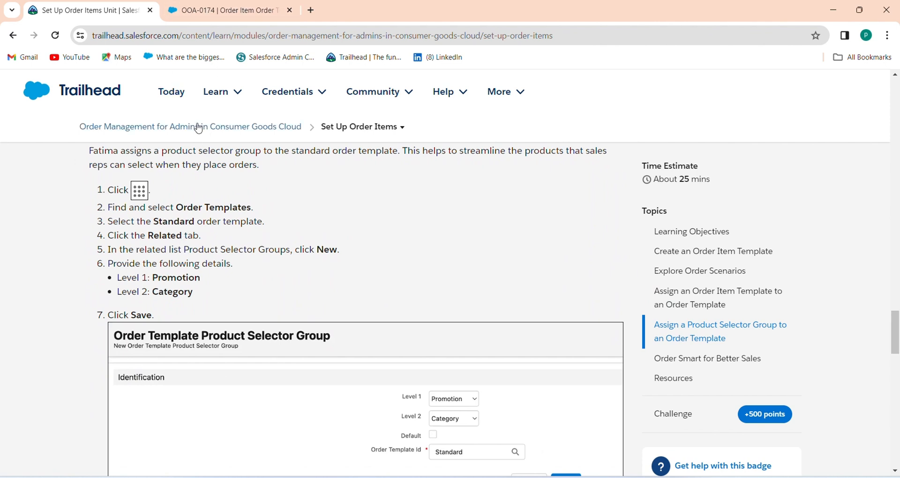
- Find Order Templates by searching for "order" and open the related lists of the Standard Order template
{"action": "left_click", "coordinate": [246, 9]}
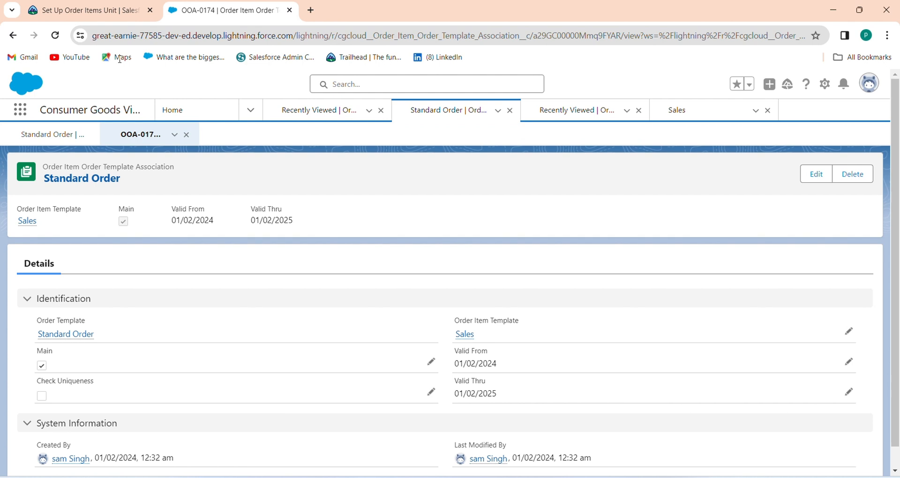
{"action": "left_click", "coordinate": [20, 109]}
{"action": "type", "text": "order"}
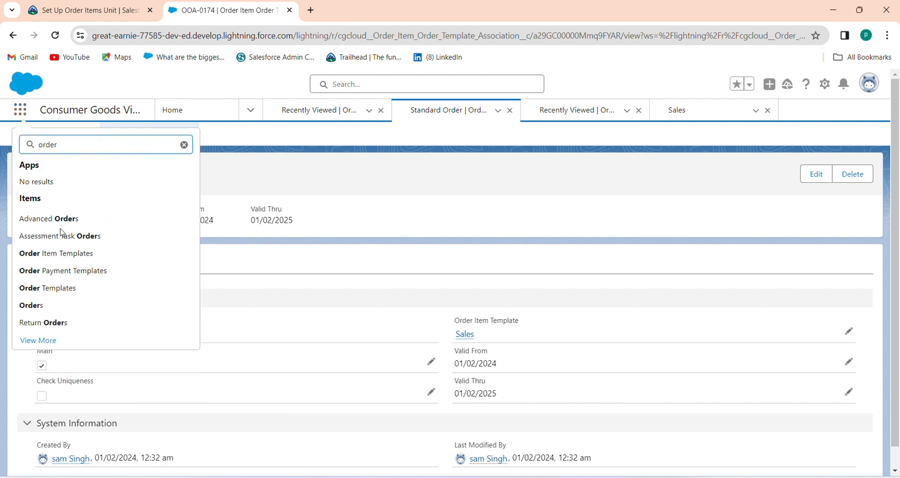
{"action": "left_click", "coordinate": [55, 285]}
{"action": "left_click", "coordinate": [94, 217]}
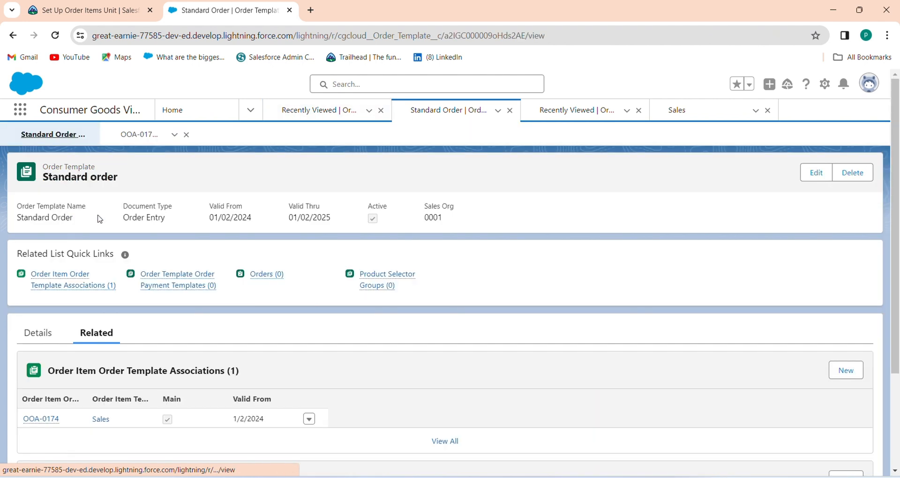
{"action": "left_click", "coordinate": [92, 333]}
- Check the instructions and start a new product selector group for the Standard Order template
{"action": "left_click", "coordinate": [89, 11]}
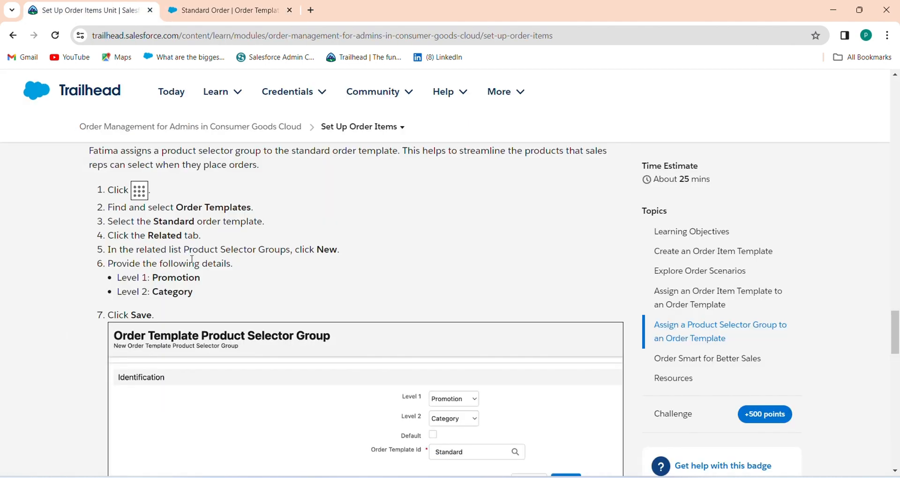
{"action": "left_click", "coordinate": [209, 8]}
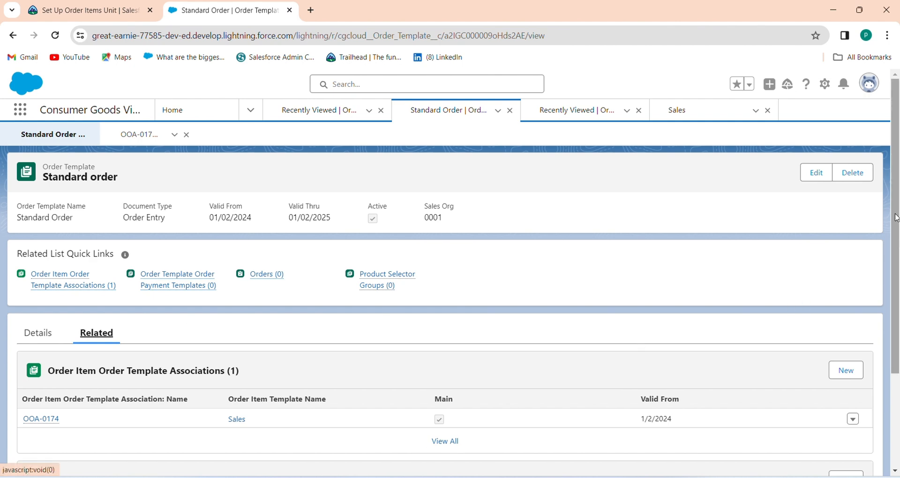
{"action": "scroll", "coordinate": [896, 220], "scroll_direction": "down", "scroll_amount": 3}
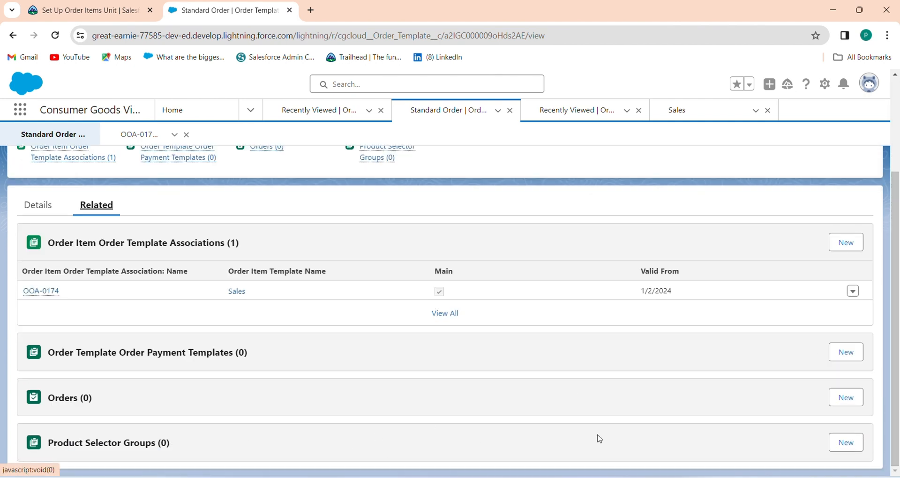
{"action": "left_click", "coordinate": [852, 444]}
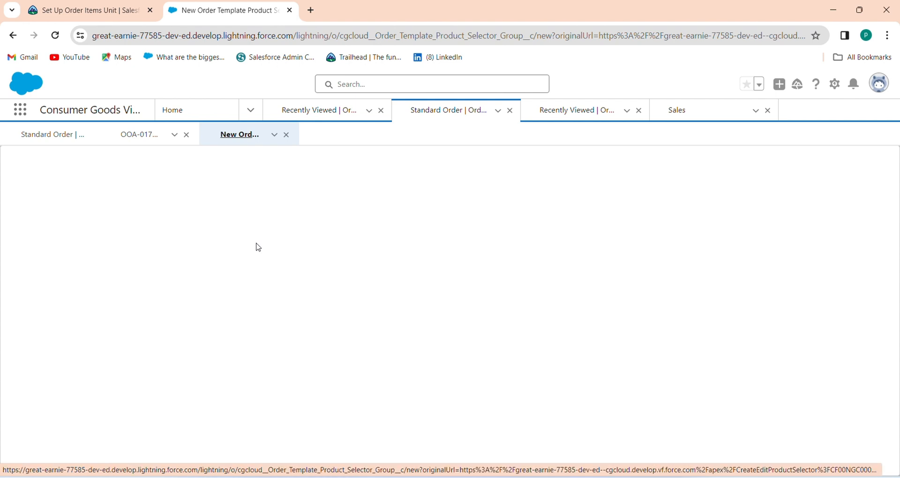
- Set the product selector group's Level 1 to Promotion and Level 2 to Category, as the instructions specify
{"action": "left_click", "coordinate": [100, 4]}
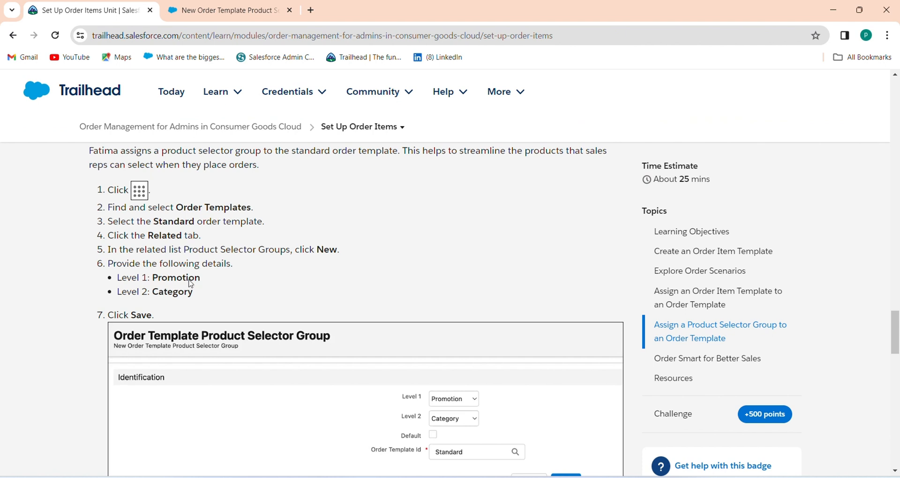
{"action": "left_click", "coordinate": [271, 3]}
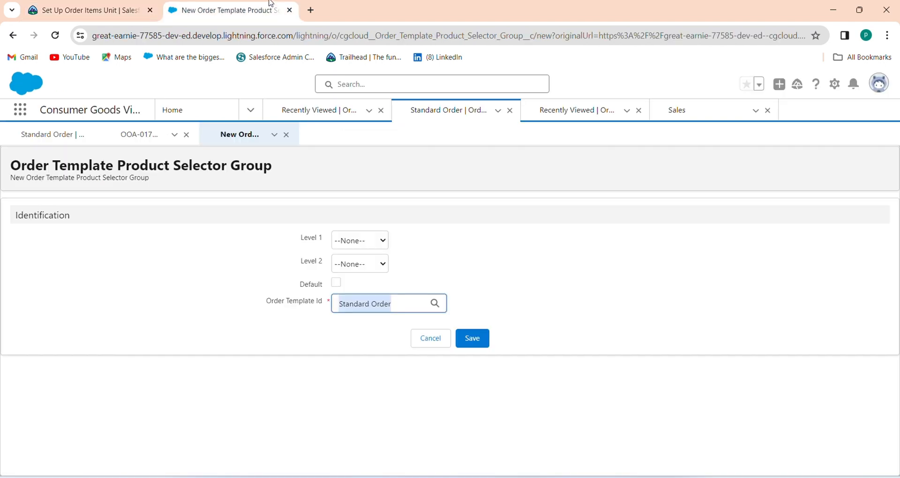
{"action": "left_click", "coordinate": [350, 239]}
{"action": "left_click", "coordinate": [357, 295]}
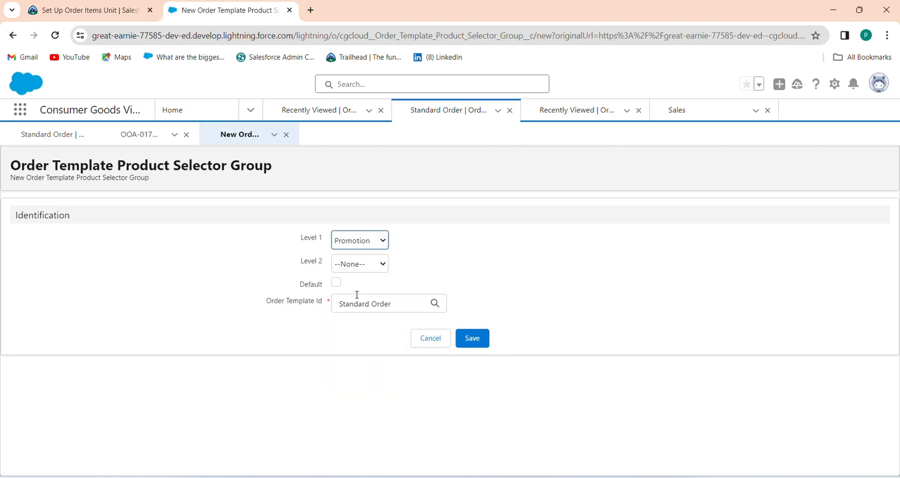
{"action": "left_click", "coordinate": [365, 271]}
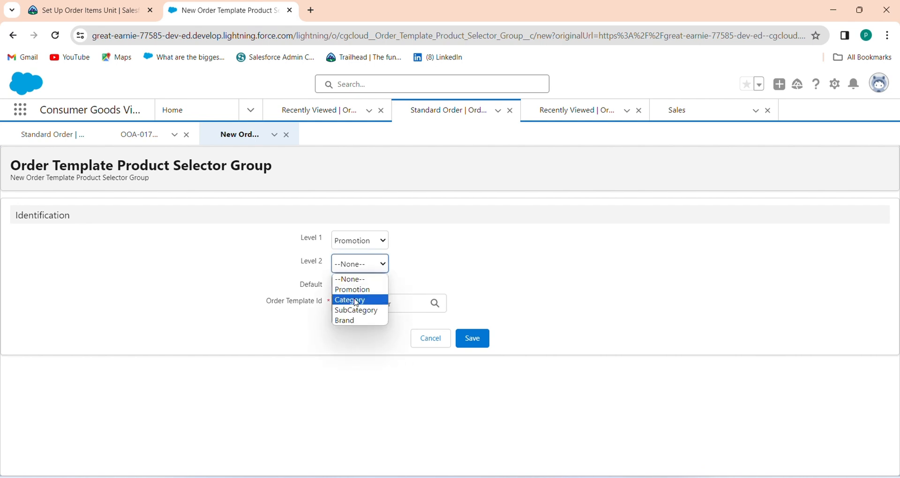
{"action": "left_click", "coordinate": [354, 300]}
- Compare the product selector group with the instructions' example and save it for the Standard Order template
{"action": "left_click", "coordinate": [84, 5]}
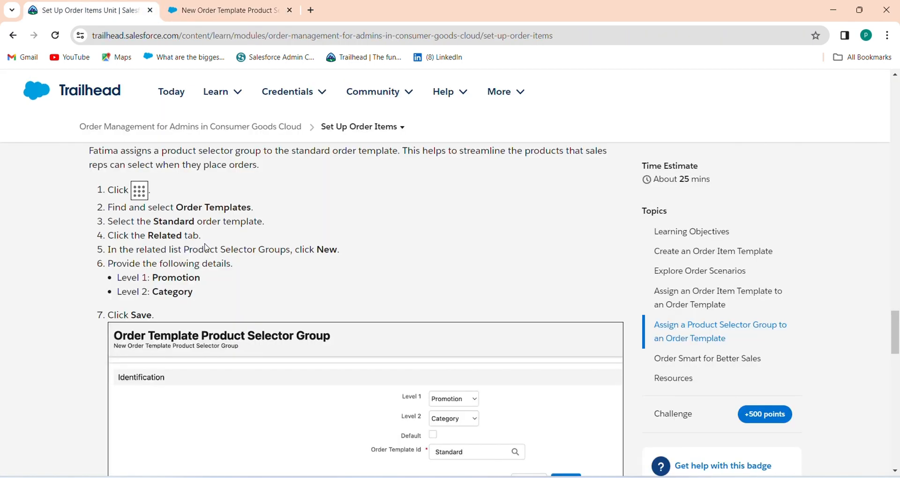
{"action": "mouse_move", "coordinate": [893, 337]}
{"action": "left_mouse_down"}
{"action": "mouse_move", "coordinate": [896, 366]}
{"action": "mouse_move", "coordinate": [899, 348]}
{"action": "left_mouse_up"}
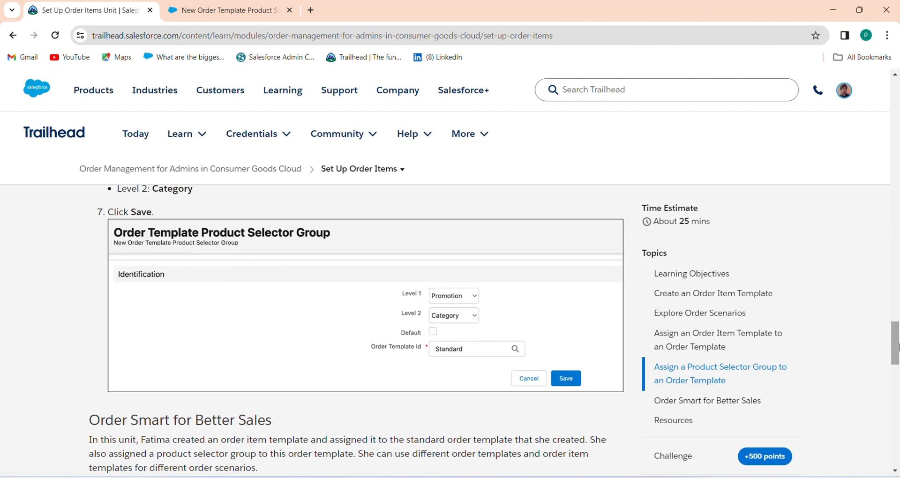
{"action": "left_click", "coordinate": [222, 7]}
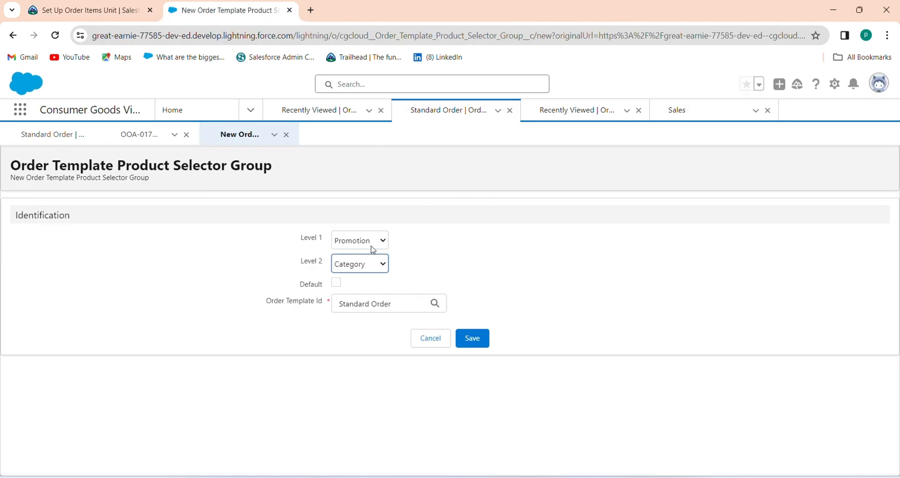
{"action": "triple_click", "coordinate": [376, 303]}
{"action": "left_click", "coordinate": [376, 303]}
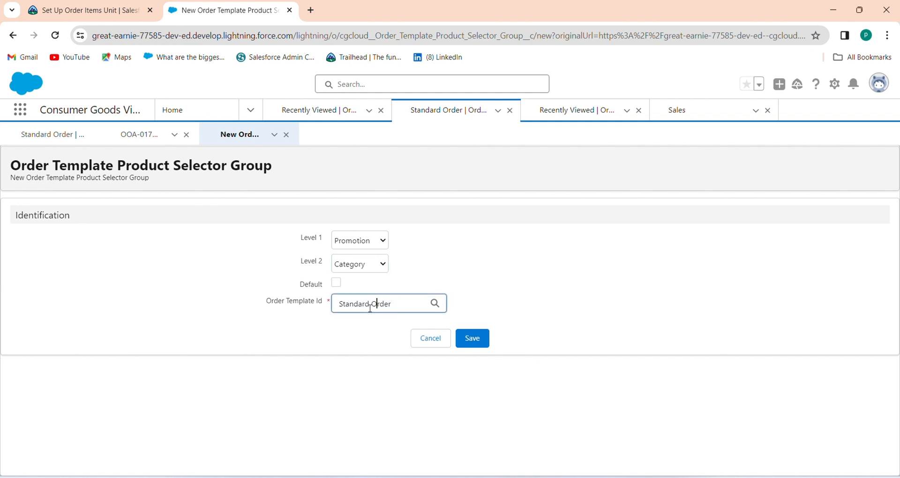
{"action": "left_click", "coordinate": [484, 345]}
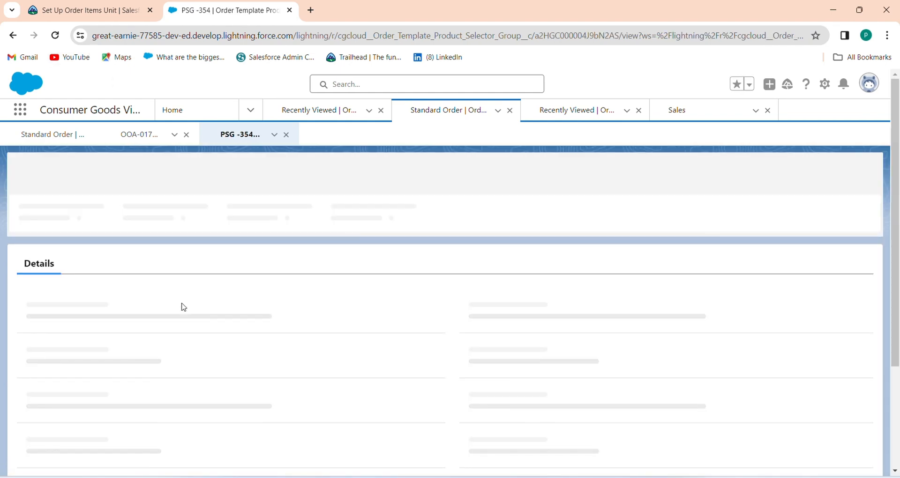
- Consult the challenge requirements and start a new order item template with the Order Entry record type
{"action": "left_click", "coordinate": [96, 13]}
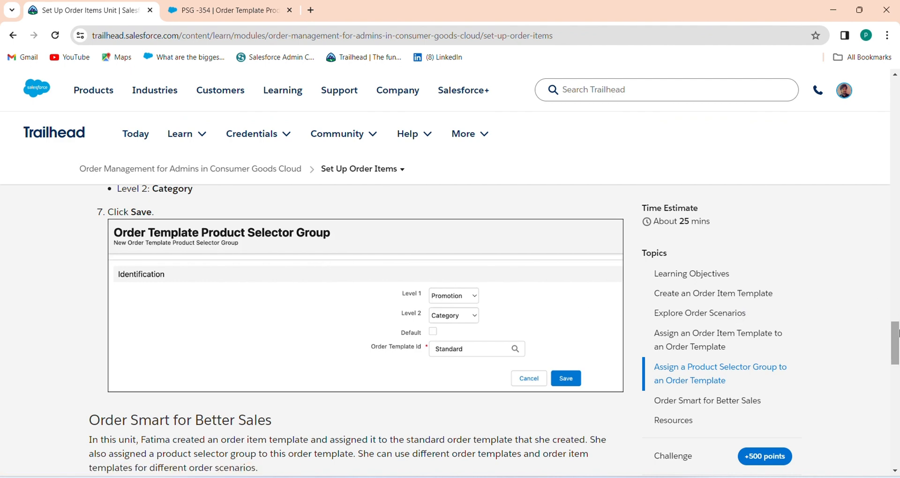
{"action": "left_click_drag", "start_coordinate": [895, 344], "coordinate": [898, 407]}
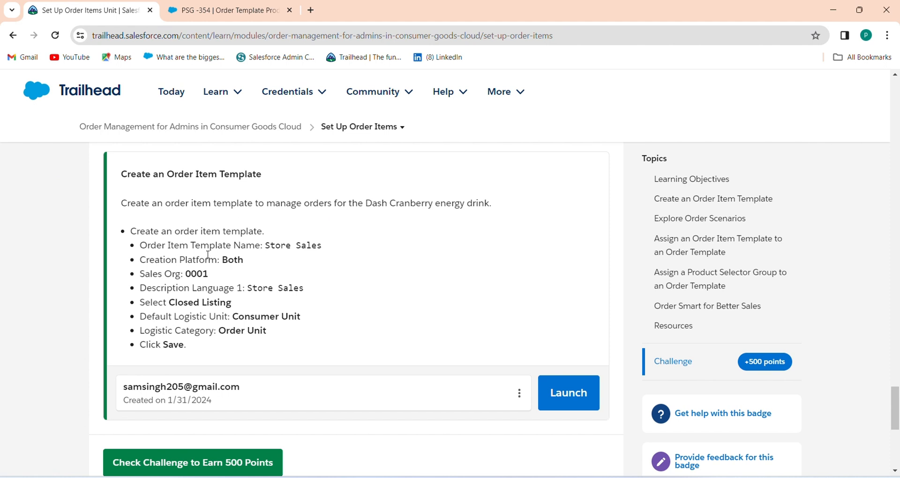
{"action": "left_click", "coordinate": [224, 10]}
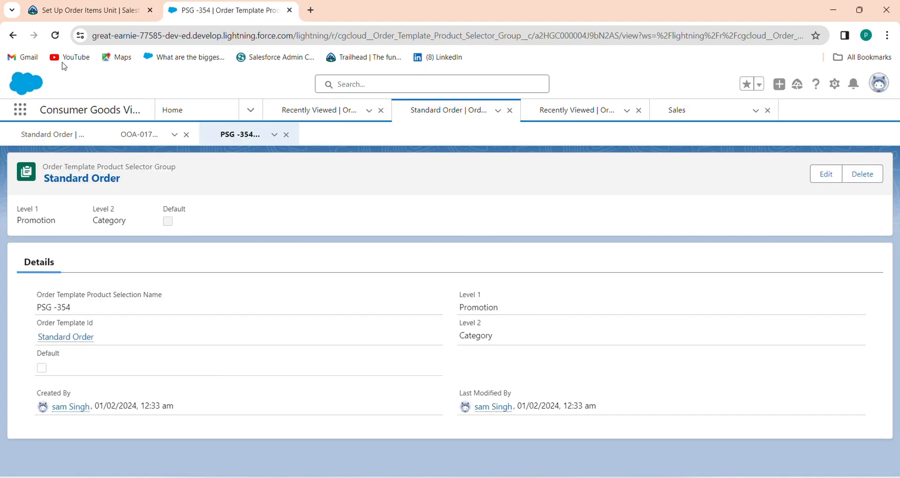
{"action": "left_click", "coordinate": [23, 109]}
{"action": "type", "text": "order"}
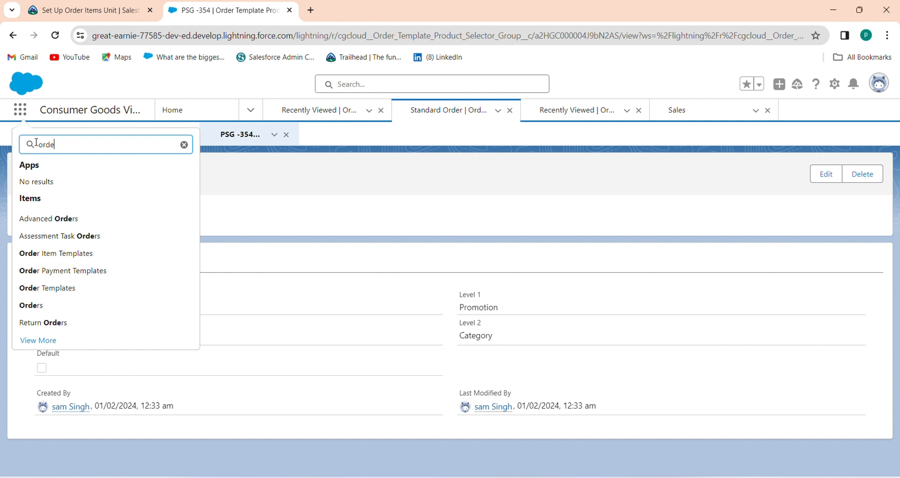
{"action": "left_click", "coordinate": [73, 255]}
{"action": "left_click", "coordinate": [748, 154]}
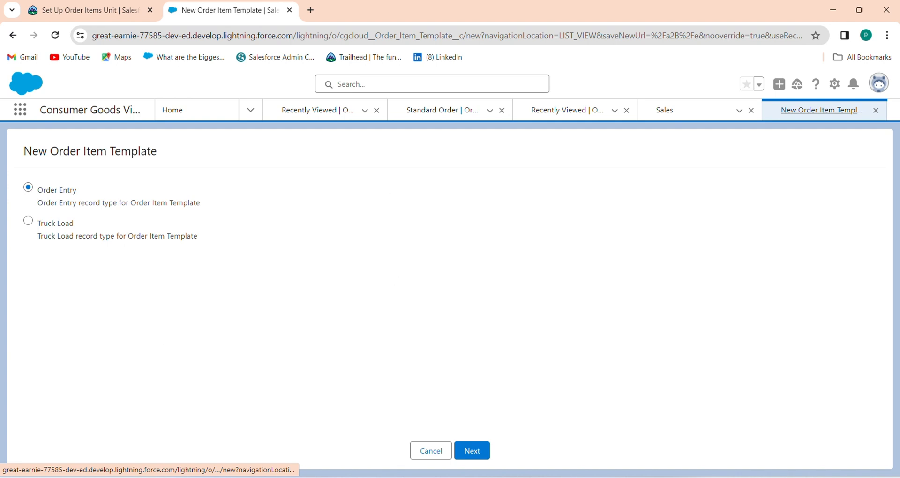
{"action": "left_click", "coordinate": [472, 450]}
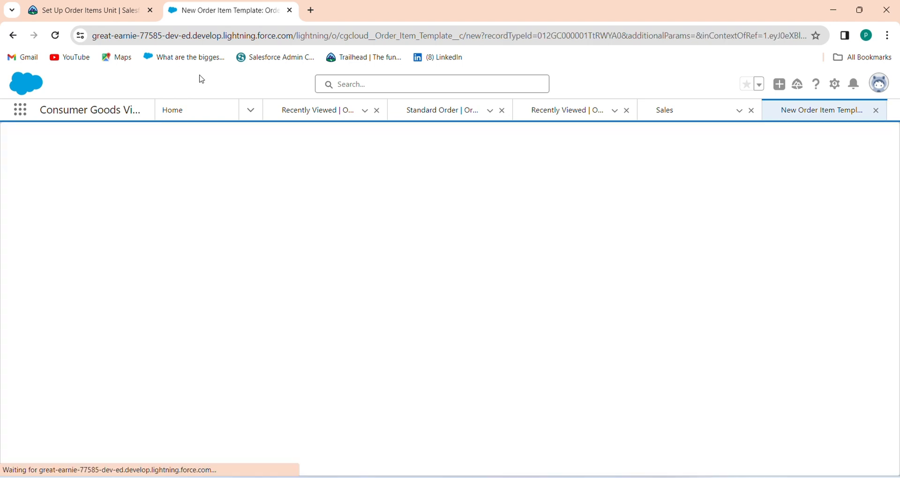
- Copy the name Store Sales from the challenge requirements into the new template's Order Item Template Name
{"action": "left_click", "coordinate": [81, 7]}
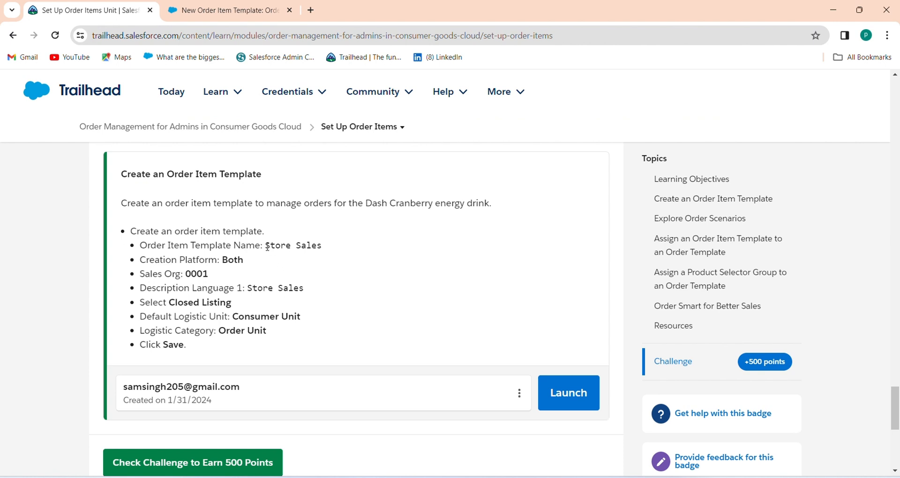
{"action": "left_click_drag", "start_coordinate": [268, 246], "coordinate": [326, 251]}
{"action": "key", "text": "ctrl+c"}
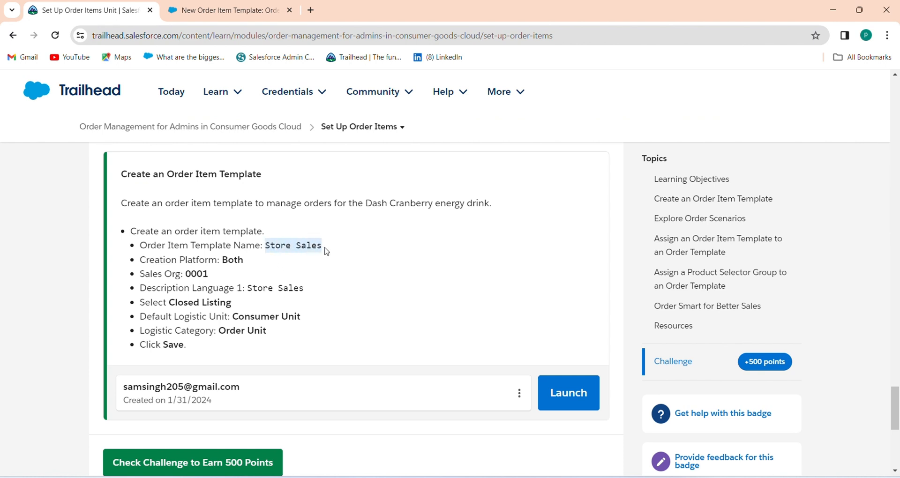
{"action": "left_click", "coordinate": [279, 3]}
{"action": "key", "text": "ctrl+v"}
- Check the challenge requirements and set the order item template's Creation Platform to Both
{"action": "left_click", "coordinate": [99, 4]}
{"action": "left_click", "coordinate": [217, 13]}
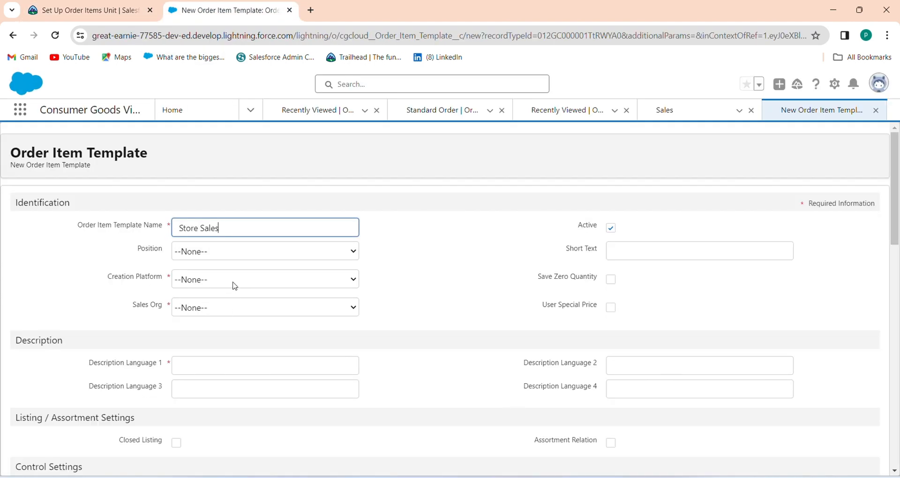
{"action": "left_click", "coordinate": [234, 286]}
{"action": "left_click", "coordinate": [221, 307]}
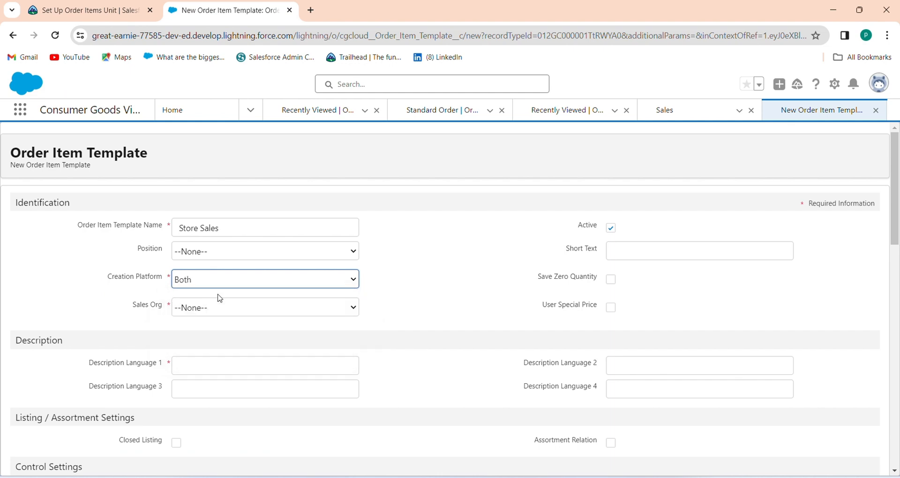
- Set the order item template's Sales Org to 0001 and copy Store Sales from the requirements into Description Language 1
{"action": "left_click", "coordinate": [115, 3]}
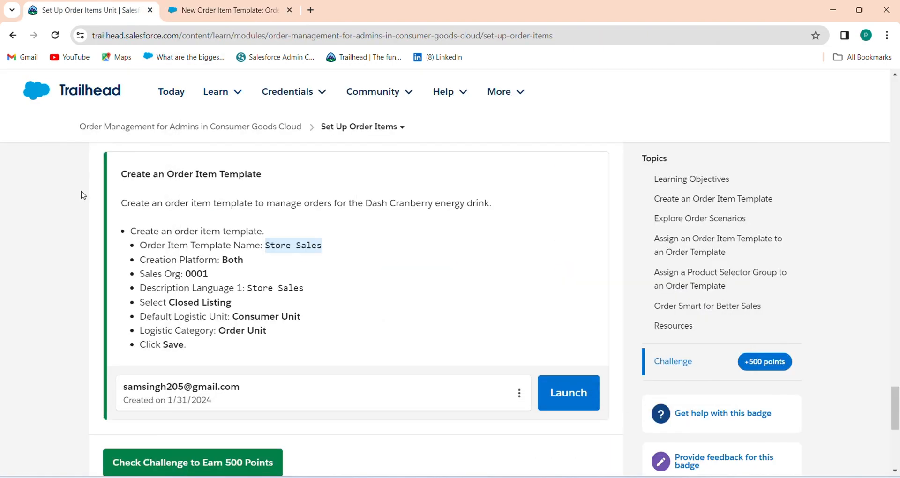
{"action": "left_click_drag", "start_coordinate": [249, 288], "coordinate": [320, 290]}
{"action": "key", "text": "ctrl+c"}
{"action": "left_click", "coordinate": [211, 10]}
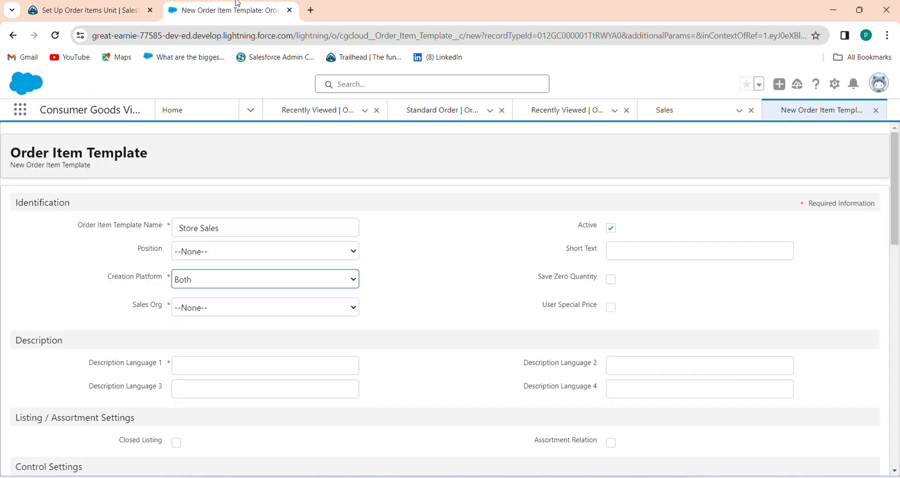
{"action": "left_click", "coordinate": [203, 307]}
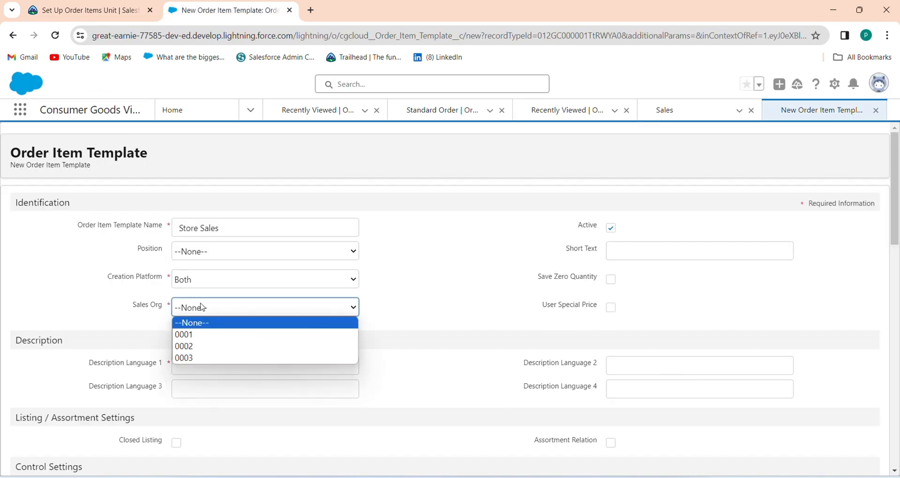
{"action": "left_click", "coordinate": [205, 335]}
{"action": "left_click", "coordinate": [243, 364]}
{"action": "key", "text": "ctrl+v"}
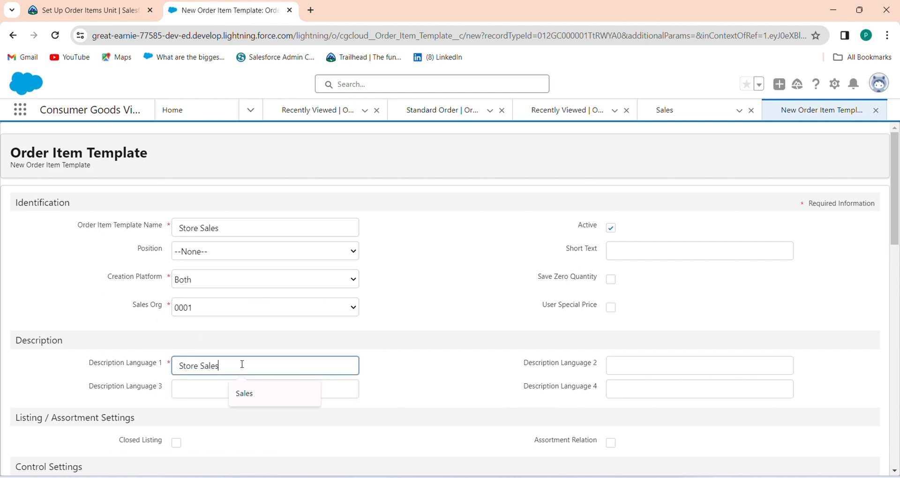
- Consult the challenge requirements, and set the template's Default Logistic Unit to Consumer Unit and its Logistic Category to Order Unit
{"action": "left_click", "coordinate": [49, 3]}
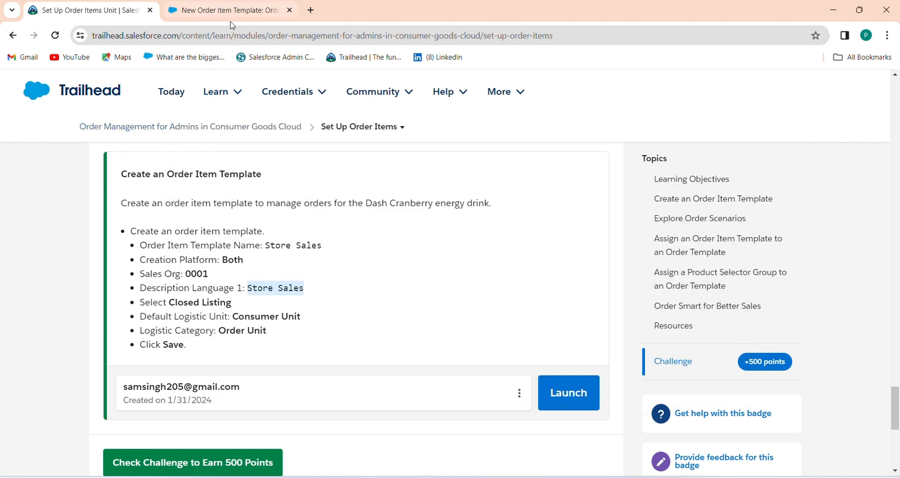
{"action": "left_click", "coordinate": [250, 14]}
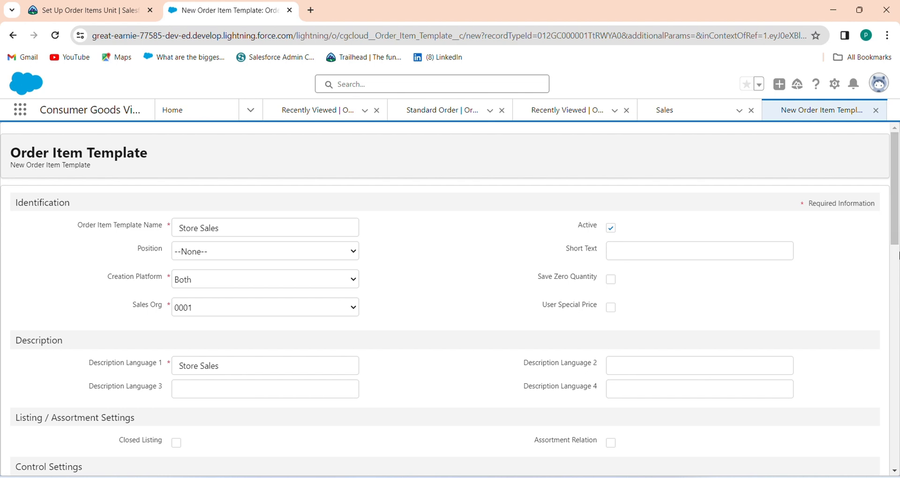
{"action": "left_click_drag", "start_coordinate": [895, 250], "coordinate": [896, 295]}
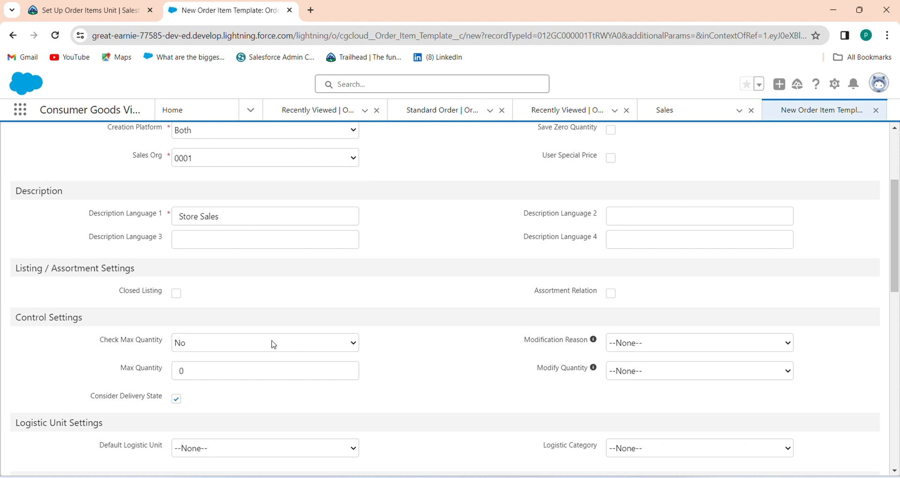
{"action": "left_click", "coordinate": [237, 449]}
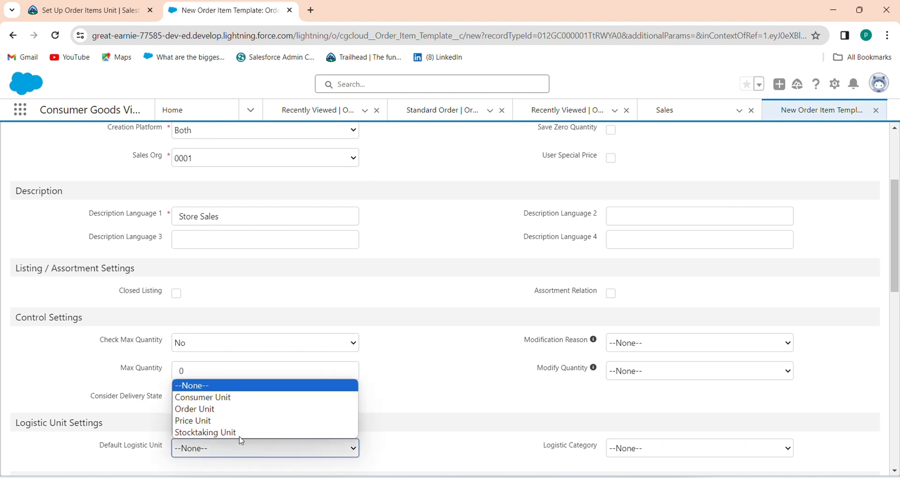
{"action": "left_click", "coordinate": [257, 404]}
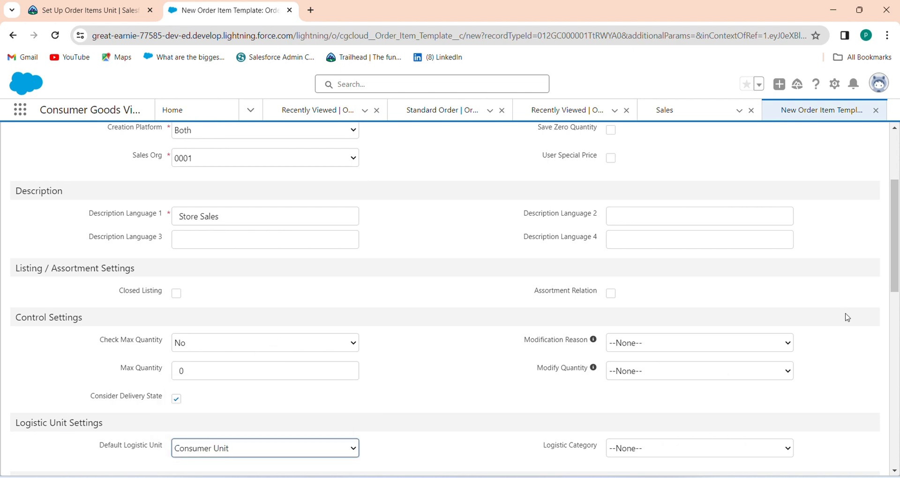
{"action": "scroll", "coordinate": [897, 304], "scroll_direction": "down", "scroll_amount": 4}
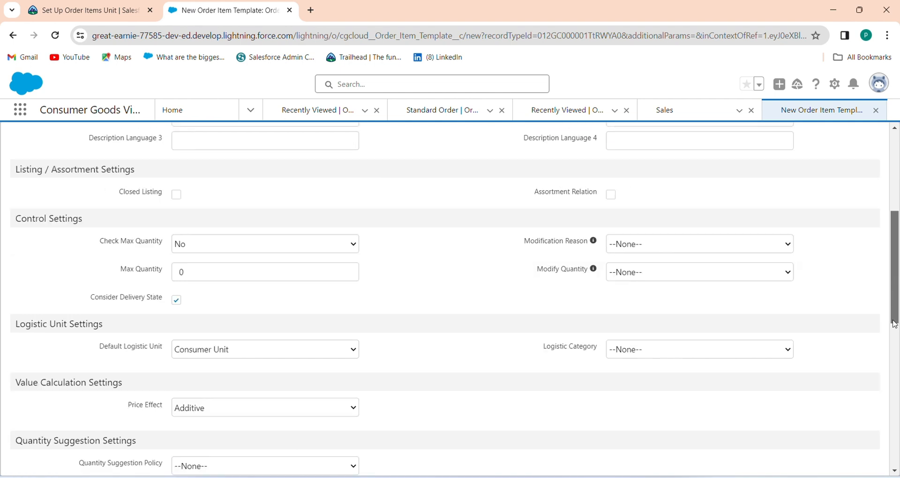
{"action": "left_click", "coordinate": [660, 261]}
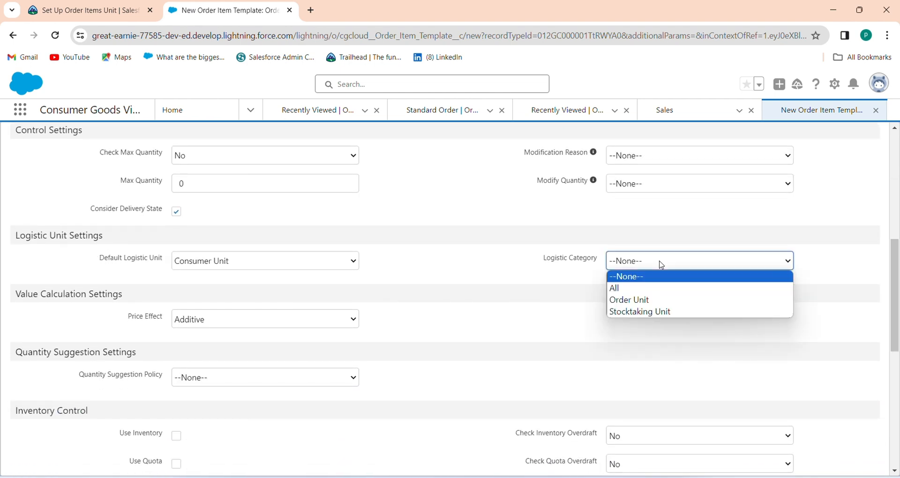
{"action": "left_click", "coordinate": [640, 303]}
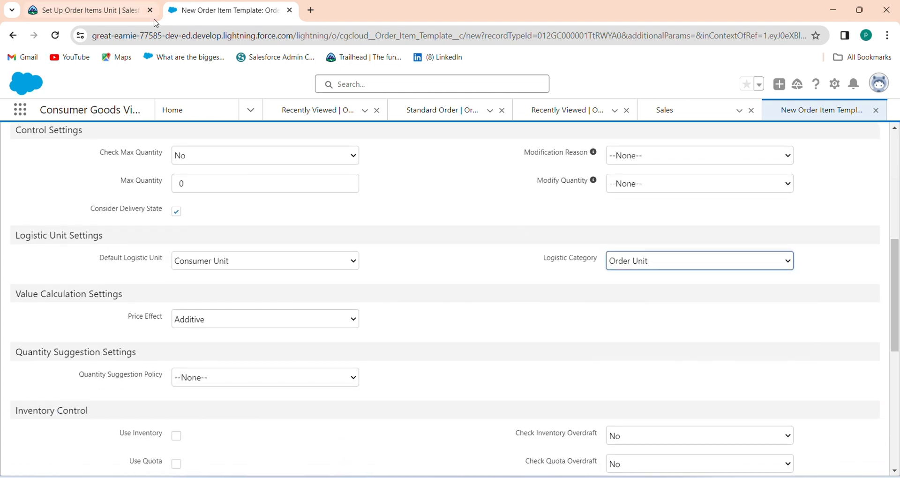
- Recheck the challenge requirements, enable Closed Listing for the Store Sales order item template, and save the template
{"action": "left_click", "coordinate": [99, 10]}
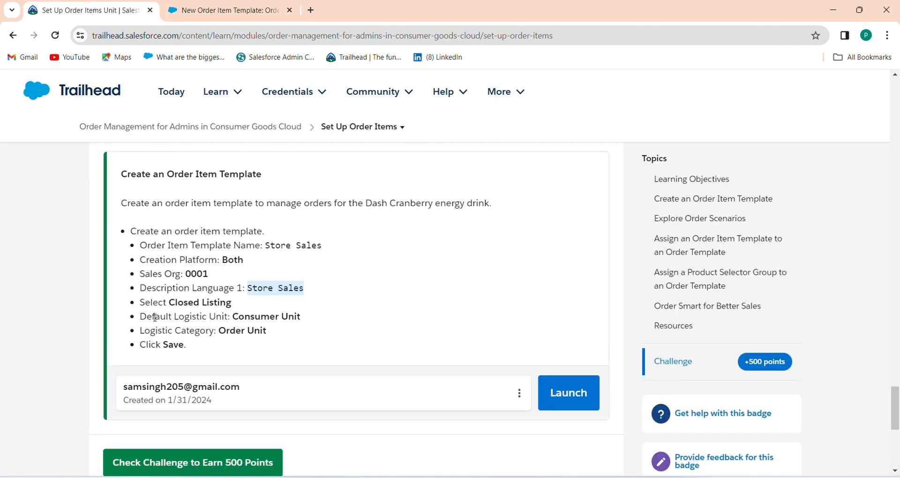
{"action": "left_click", "coordinate": [218, 11]}
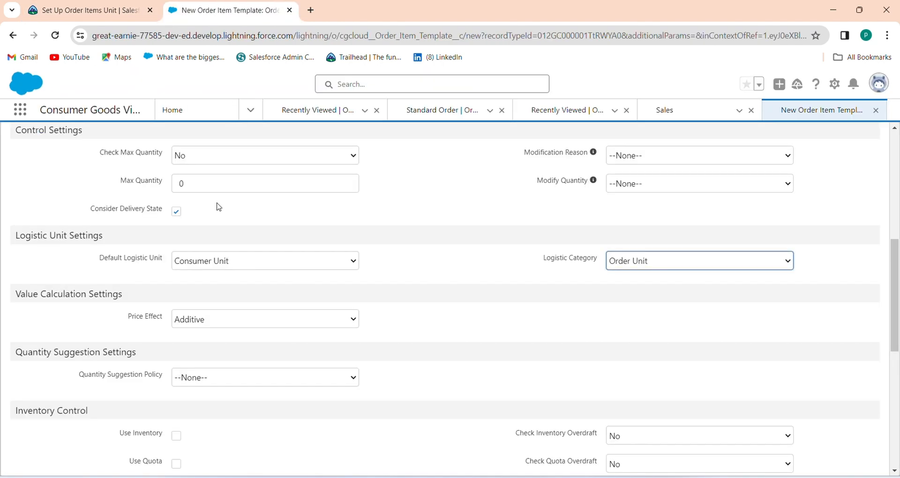
{"action": "left_click_drag", "start_coordinate": [898, 334], "coordinate": [898, 280]}
{"action": "left_click", "coordinate": [176, 275]}
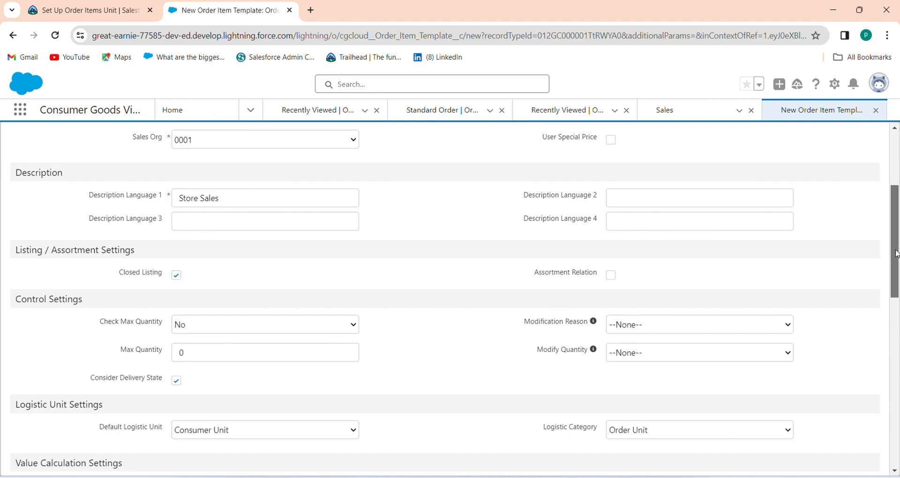
{"action": "scroll", "coordinate": [899, 371], "scroll_direction": "down", "scroll_amount": 10}
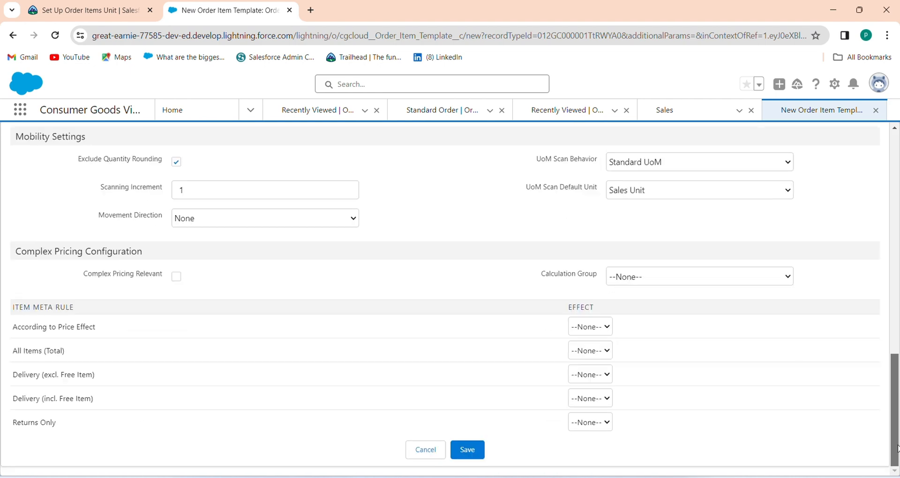
{"action": "left_click", "coordinate": [466, 450]}
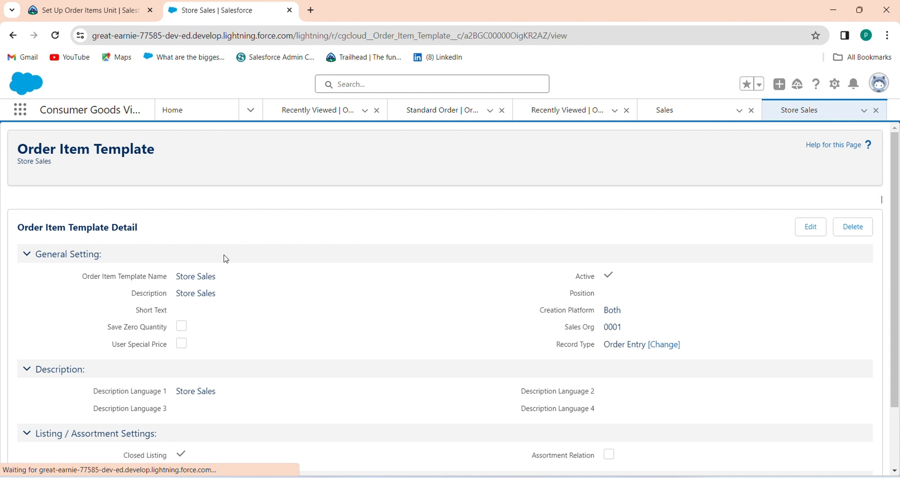
- Return to the Trailhead Set Up Order Items unit and submit the challenge for checking to earn 500 points
{"action": "left_click", "coordinate": [77, 6]}
{"action": "left_click", "coordinate": [212, 467]}
{"action": "mouse_move", "coordinate": [895, 403]}
{"action": "left_mouse_down"}
{"action": "mouse_move", "coordinate": [896, 419]}
{"action": "mouse_move", "coordinate": [897, 408]}
{"action": "left_mouse_up"}
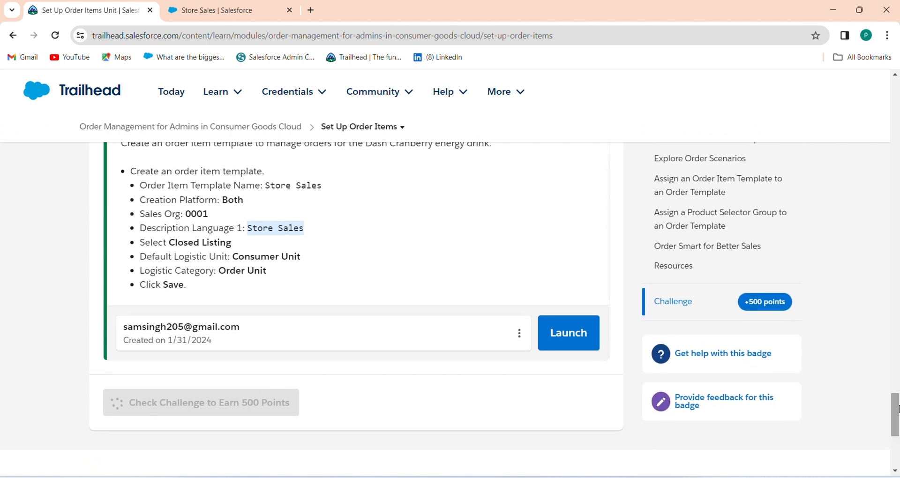